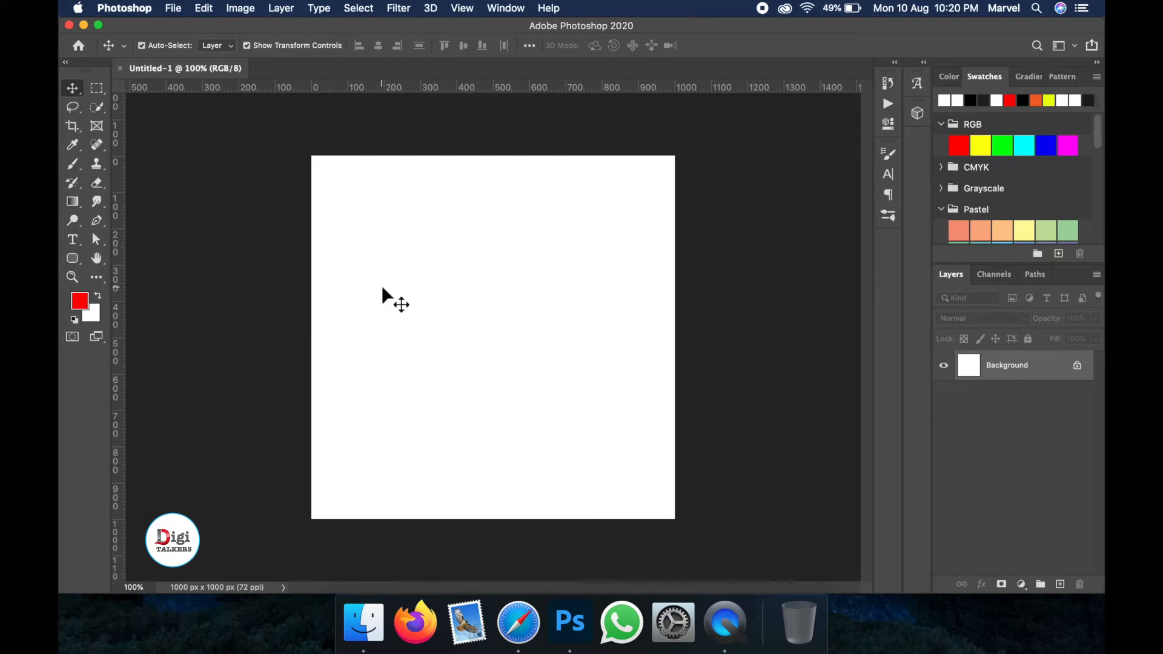
- Place pic.jpg from the Downloads folder into the canvas as an embedded image
left_click(176, 8)
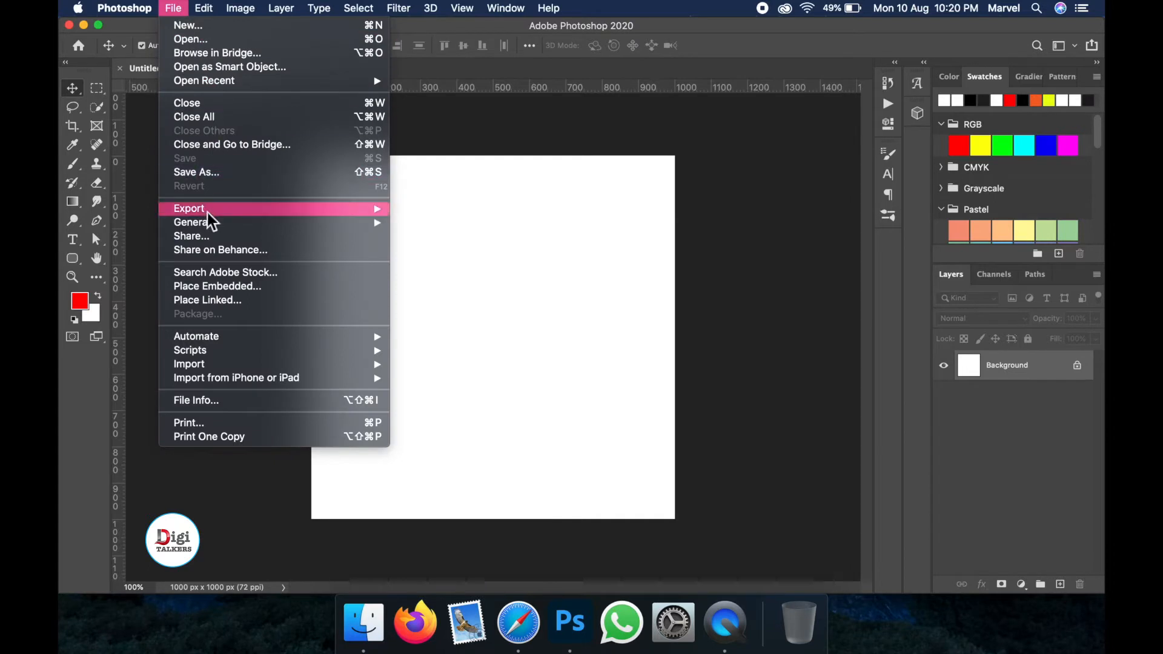
left_click(200, 286)
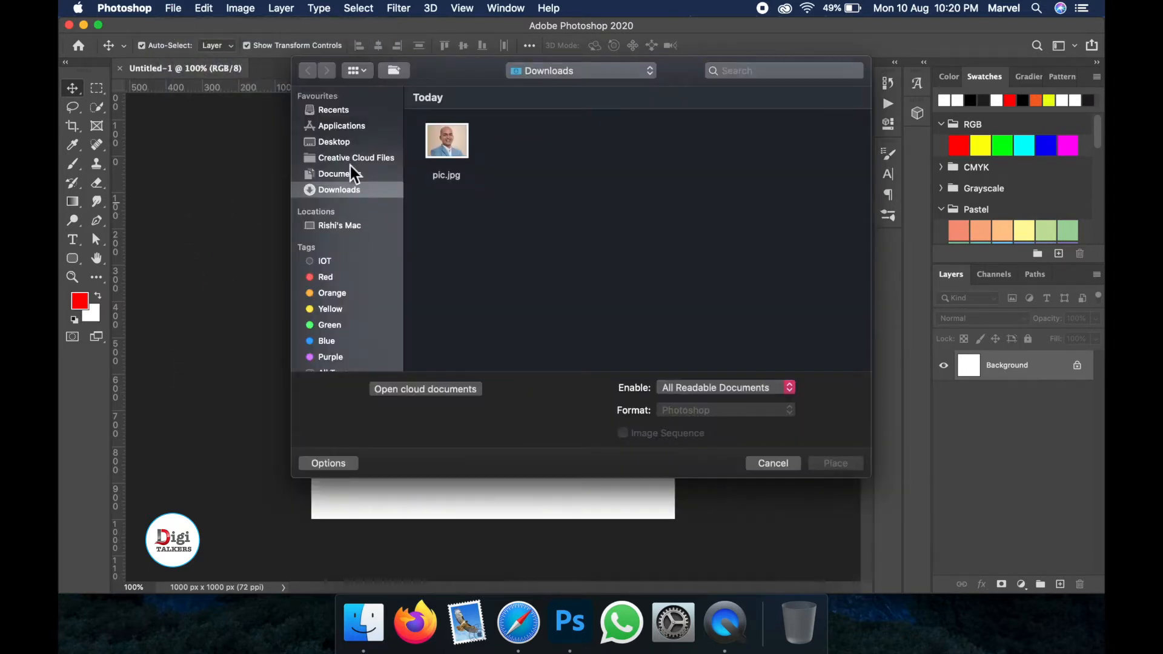
left_click(462, 146)
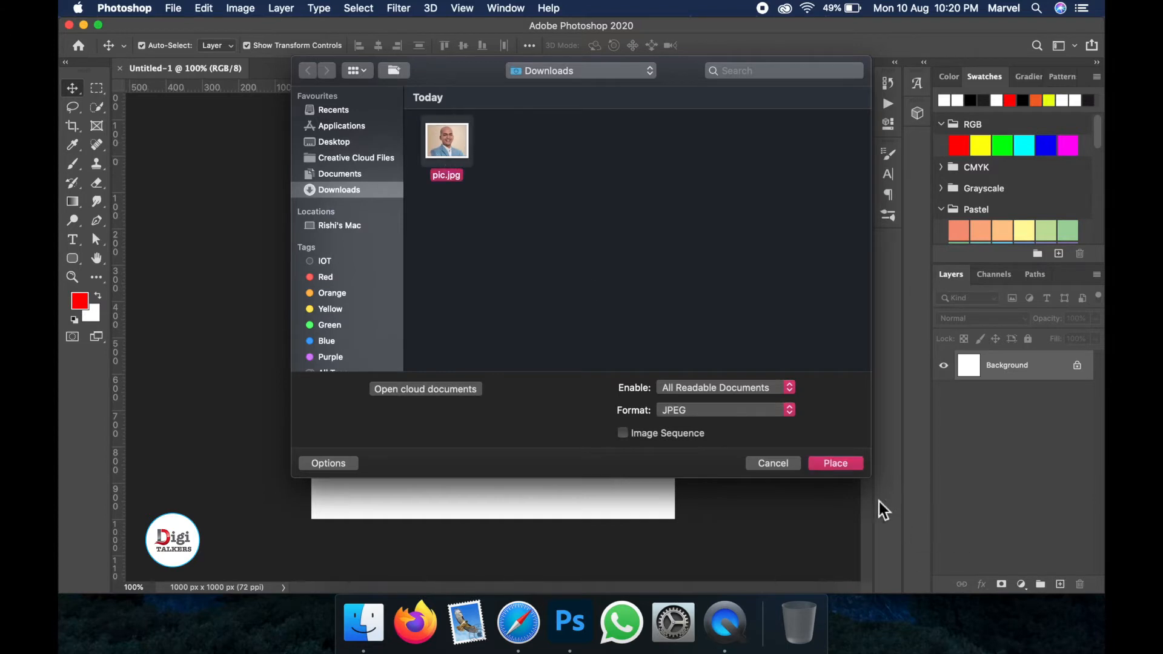
left_click(851, 465)
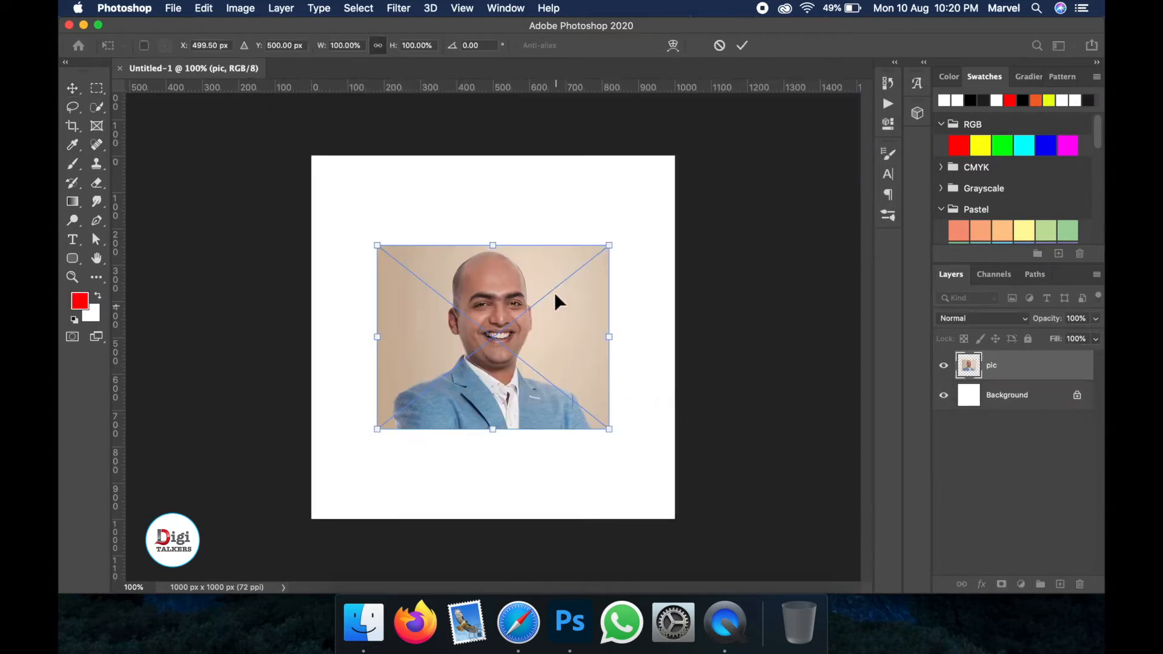
- Scale the placed photo up to about 197% and commit the transform
left_click_drag(612, 247, 716, 149)
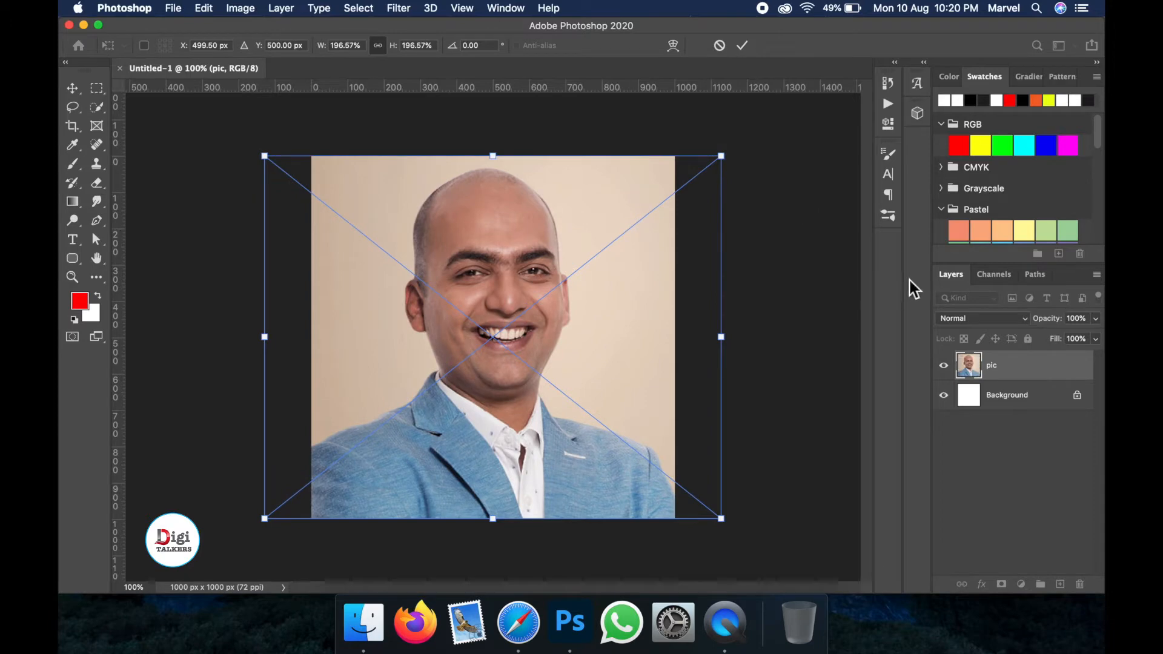
key("Return")
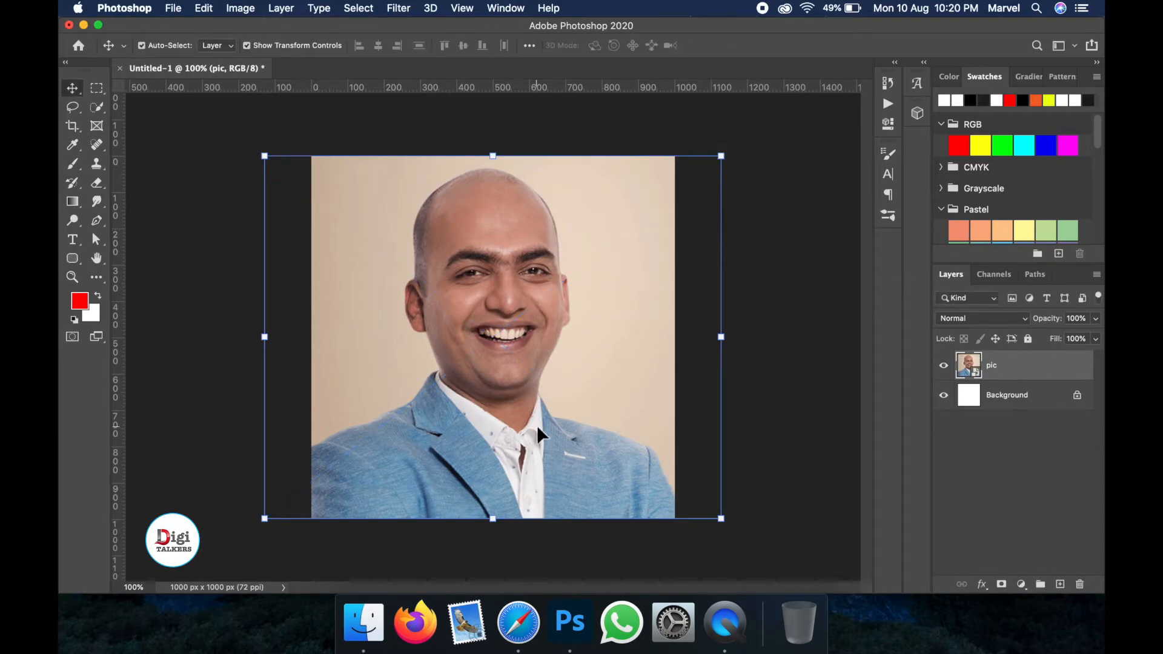
- Rescale the photo layer to about 175% so it spans the canvas width, and commit
left_click(217, 211)
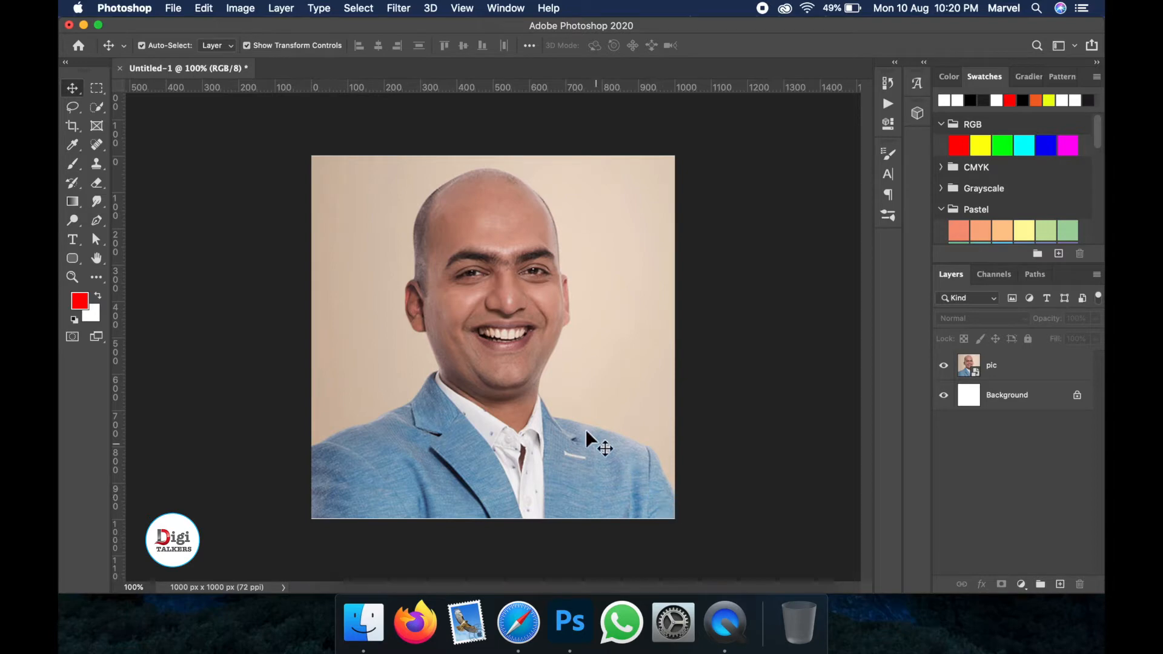
left_click(531, 364)
left_click_drag(720, 155, 691, 175)
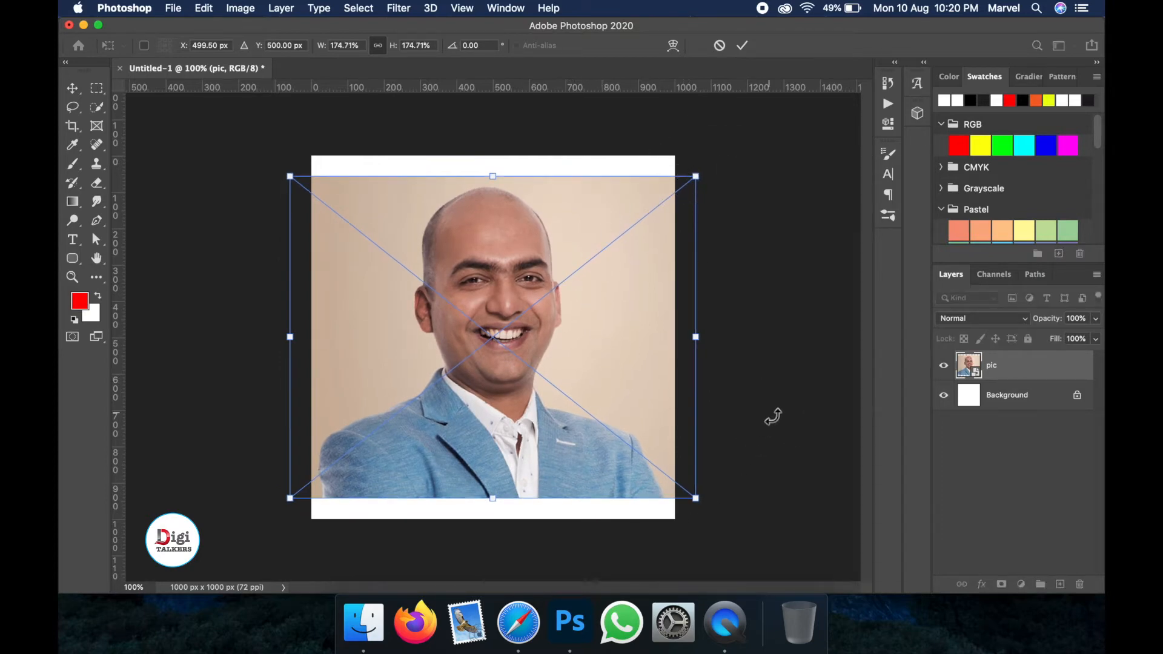
key("Return")
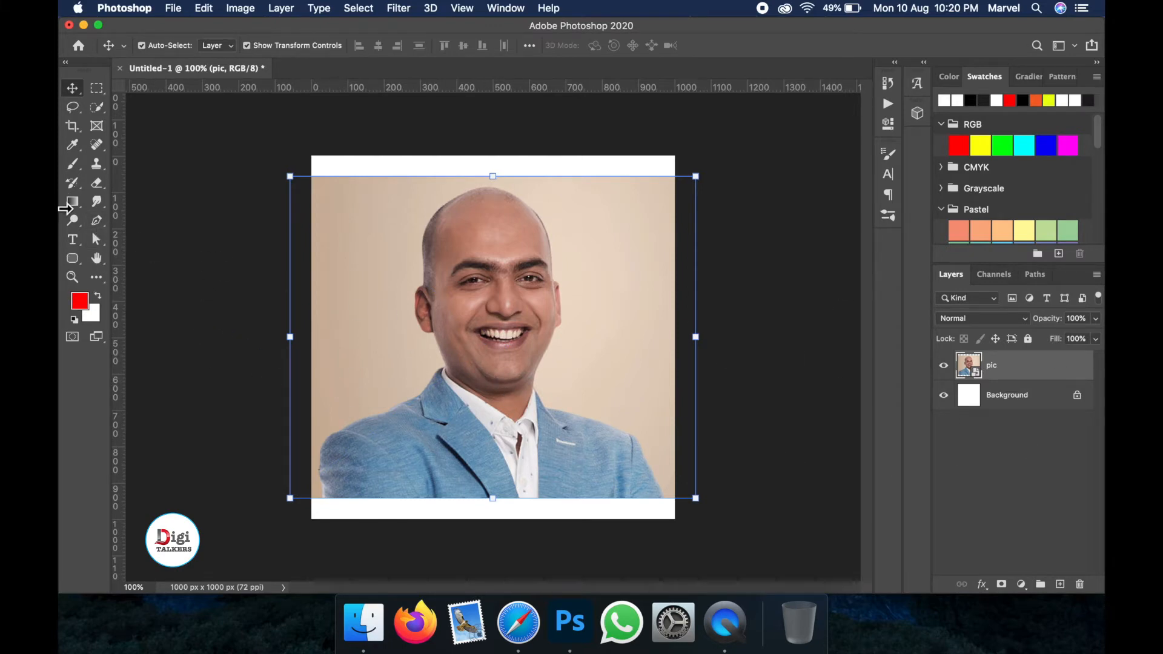
- With the Pen tool in Shape mode, trace anchors from the jacket's bottom-left up the shoulder to the neck
left_click(96, 222)
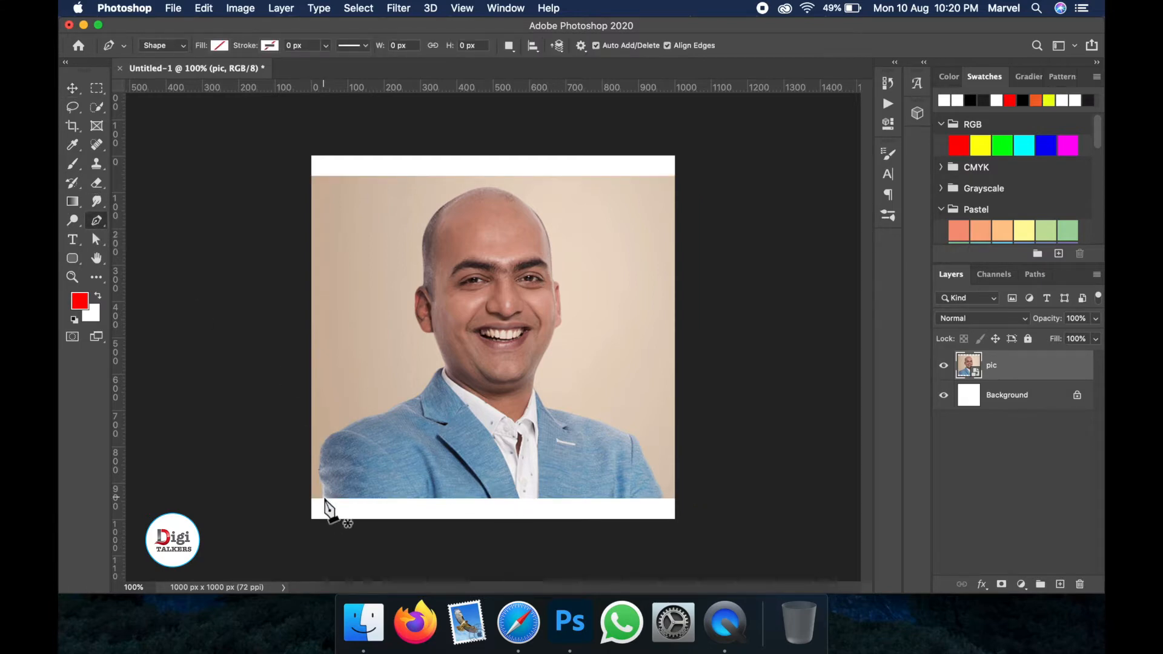
left_click(324, 497)
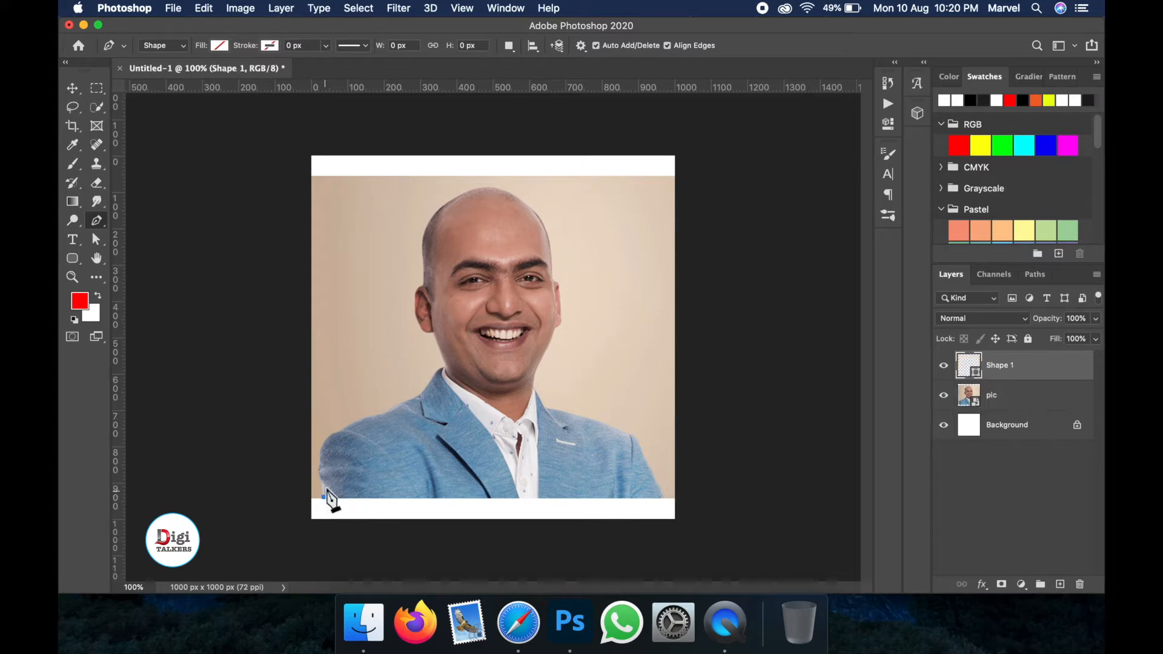
left_click_drag(326, 442, 337, 411)
left_click(326, 441)
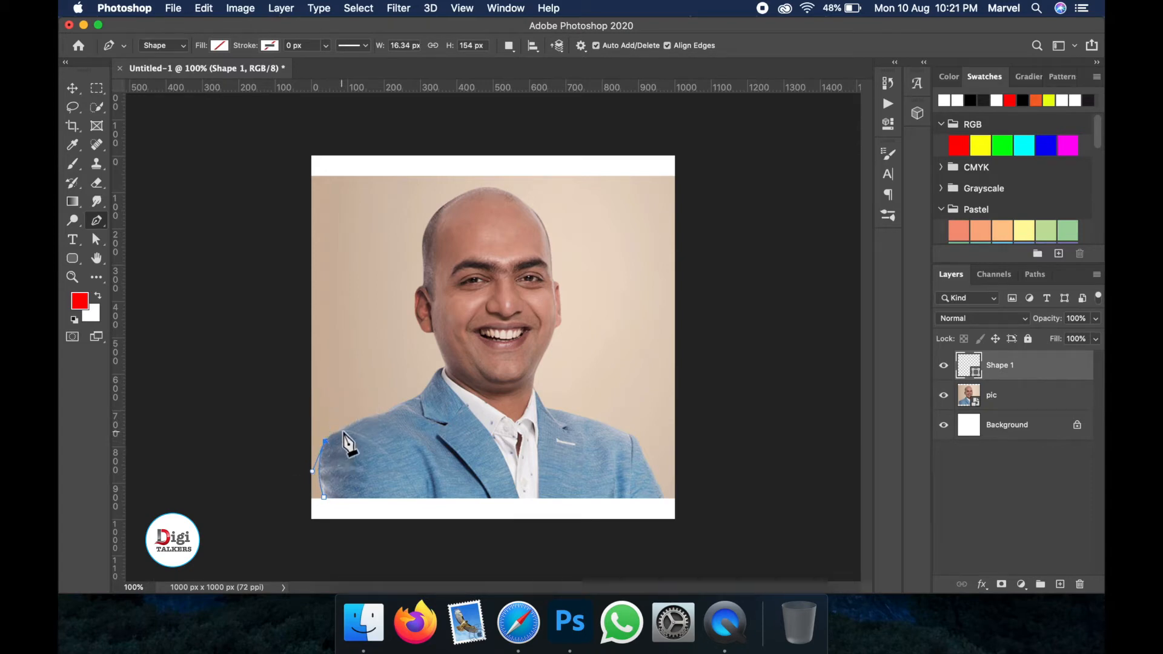
left_click_drag(349, 426, 398, 410)
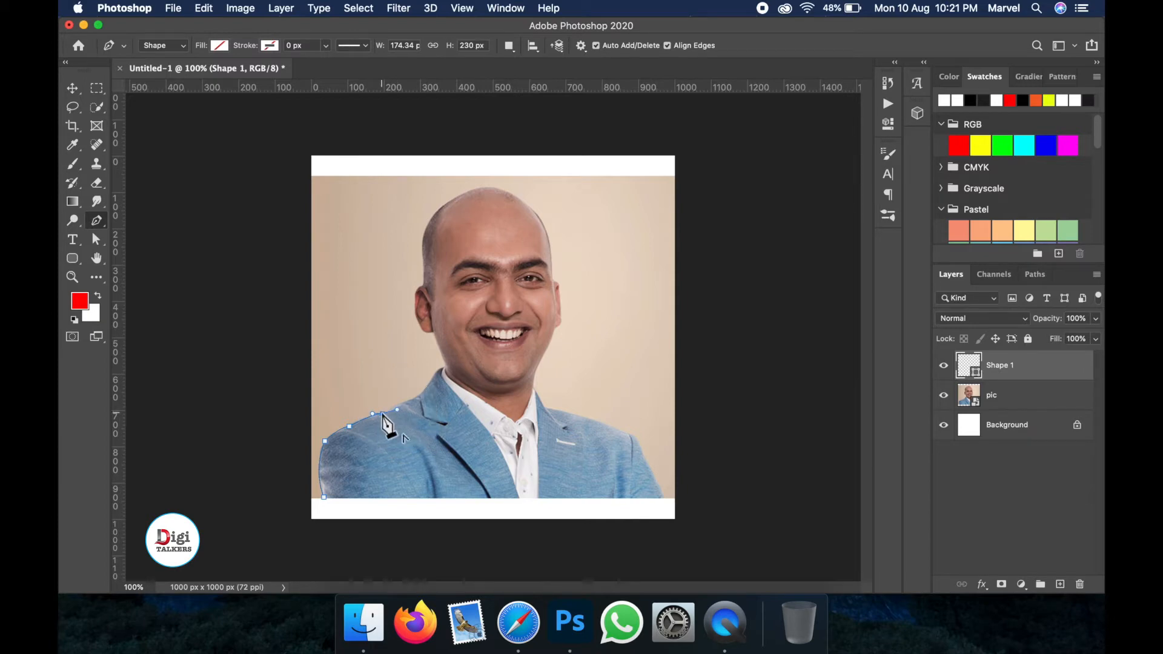
left_click(383, 413)
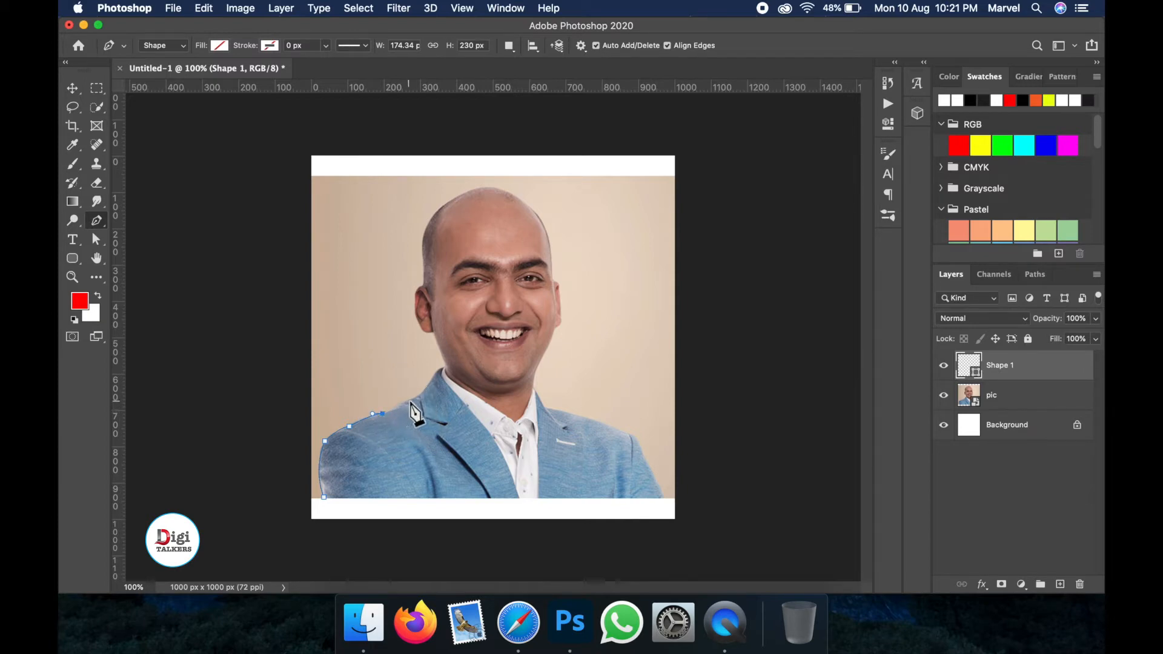
left_click_drag(418, 397, 422, 394)
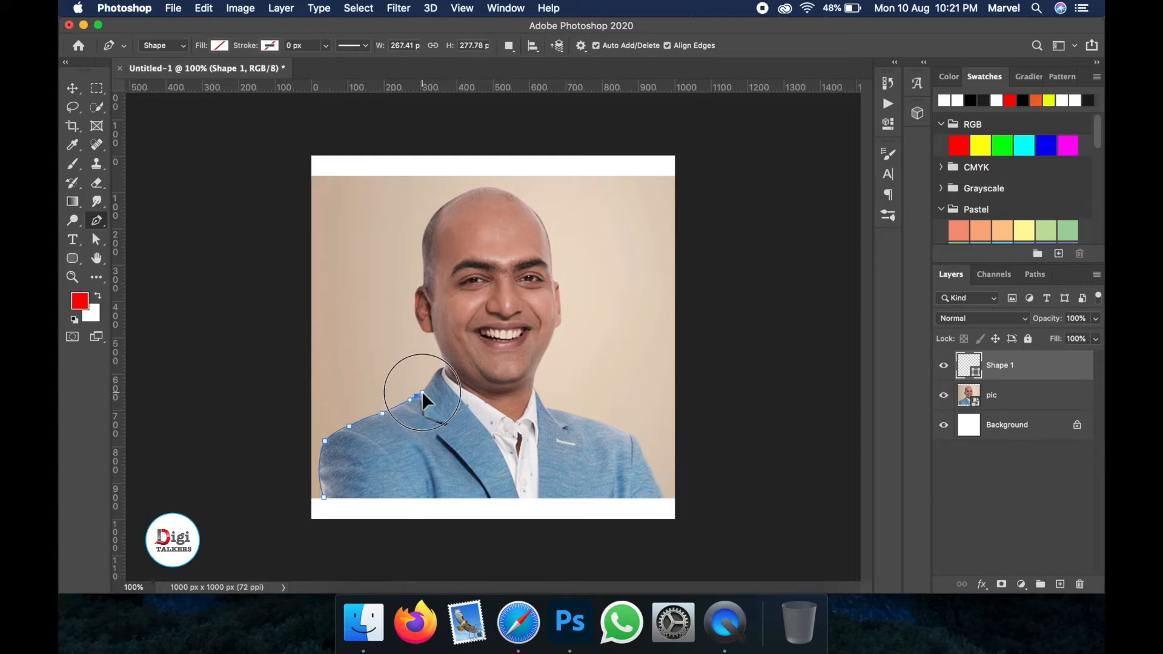
left_click_drag(422, 397, 447, 366)
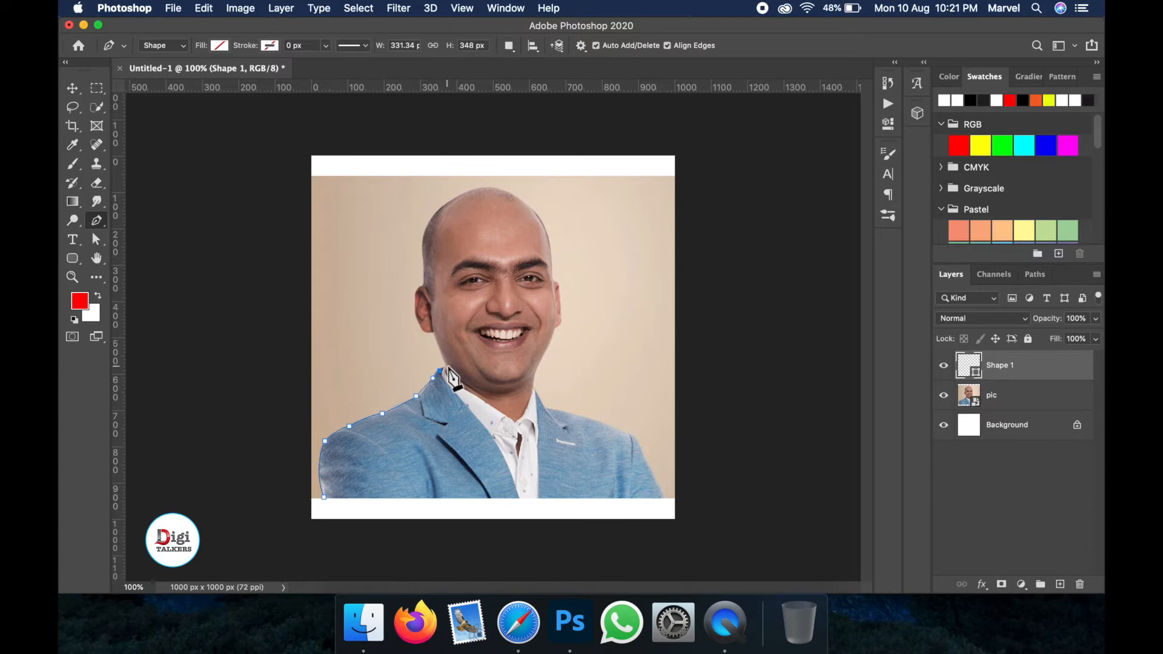
left_click_drag(448, 359, 450, 361)
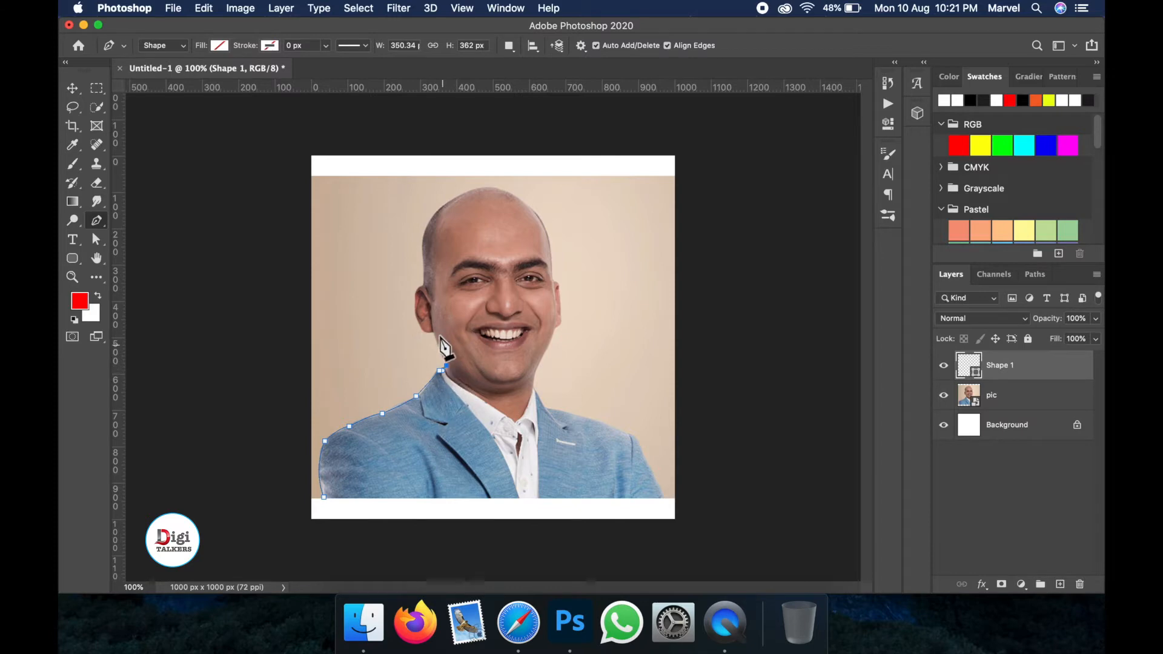
left_click_drag(434, 332, 432, 328)
left_click(434, 331)
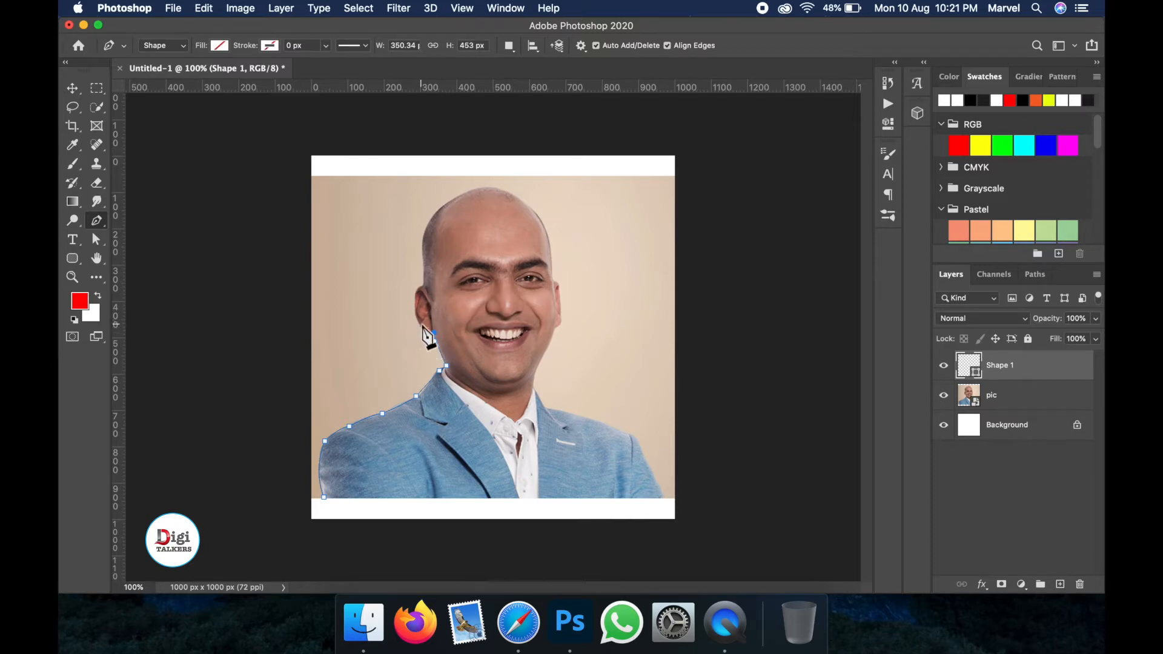
- Continue the path around the ear and up the side of the head, undoing and redoing misplaced anchors
left_click_drag(421, 330, 415, 326)
left_click(425, 333, "alt")
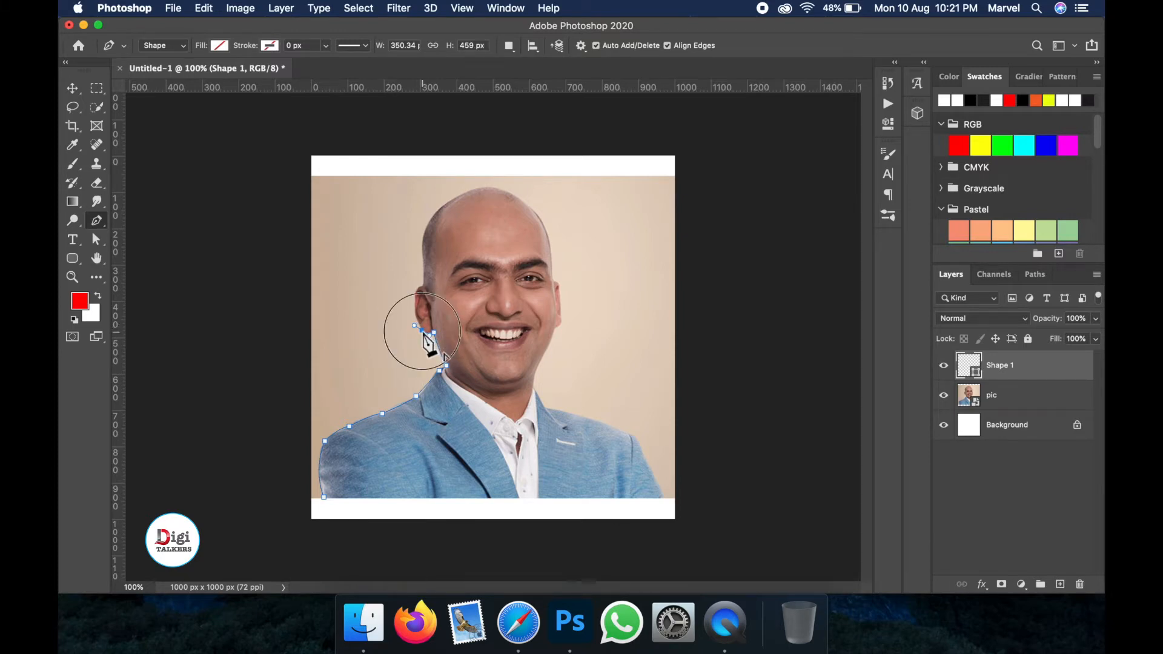
left_click_drag(417, 294, 424, 277)
left_click(417, 294, "alt")
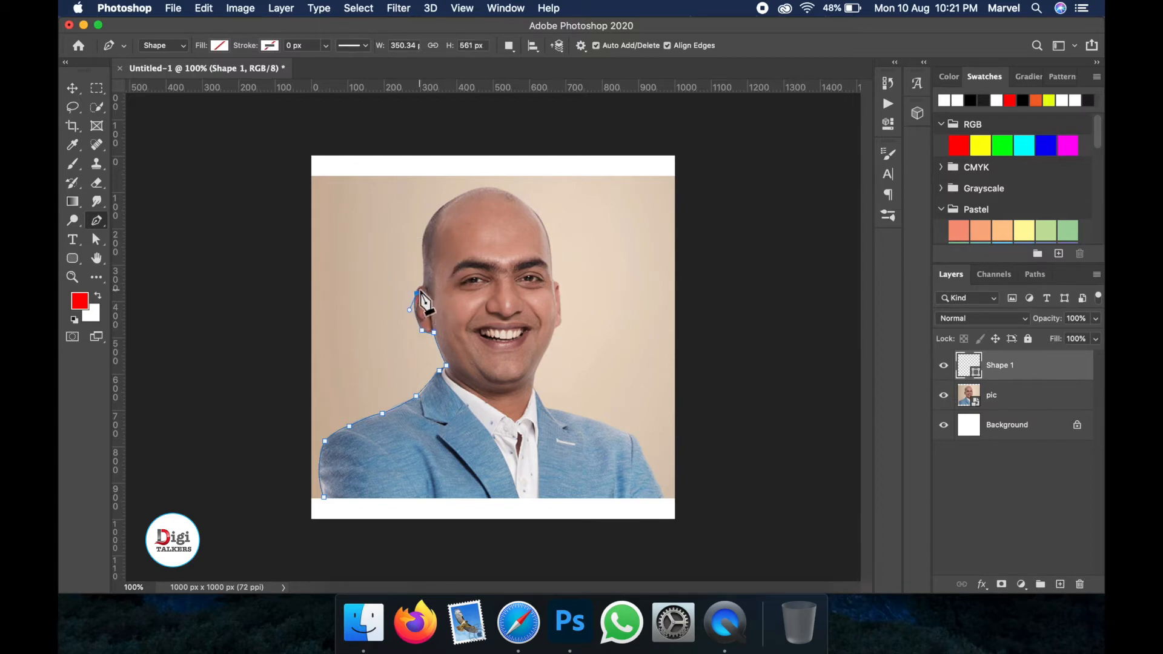
left_click(430, 288)
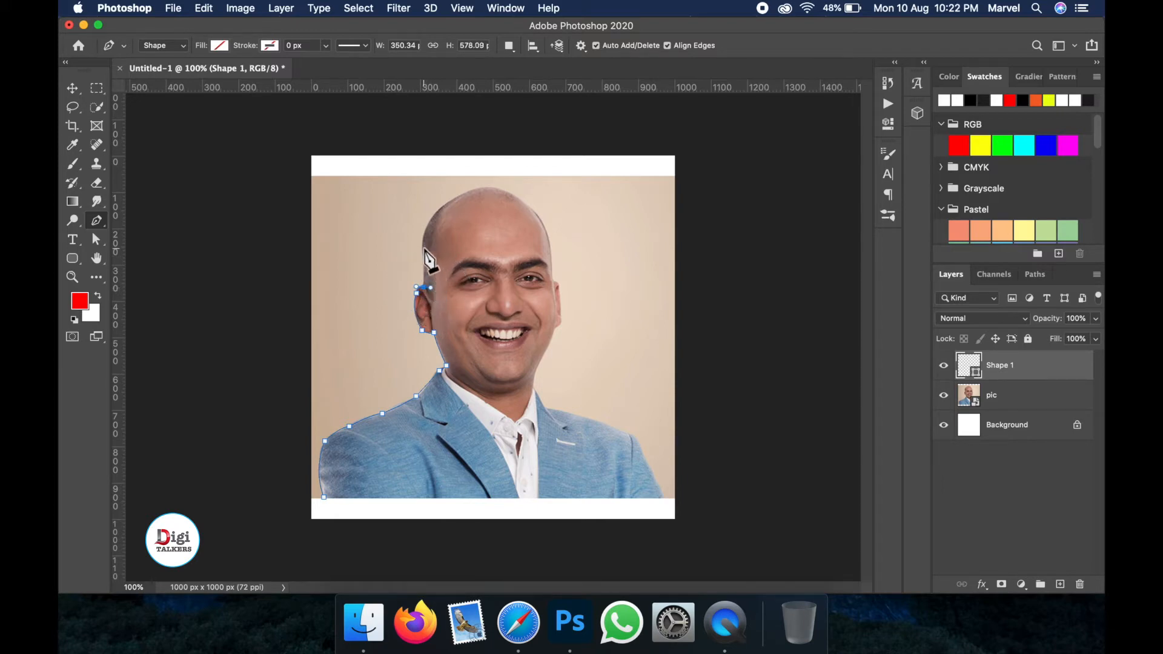
left_click(425, 244)
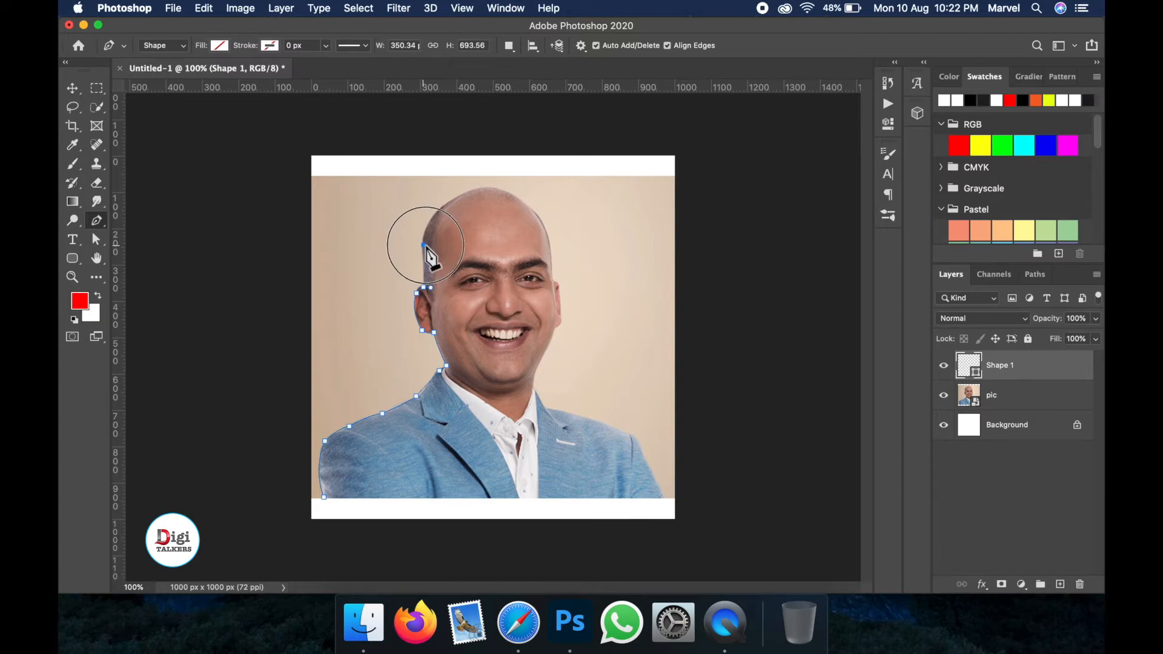
key("super+z")
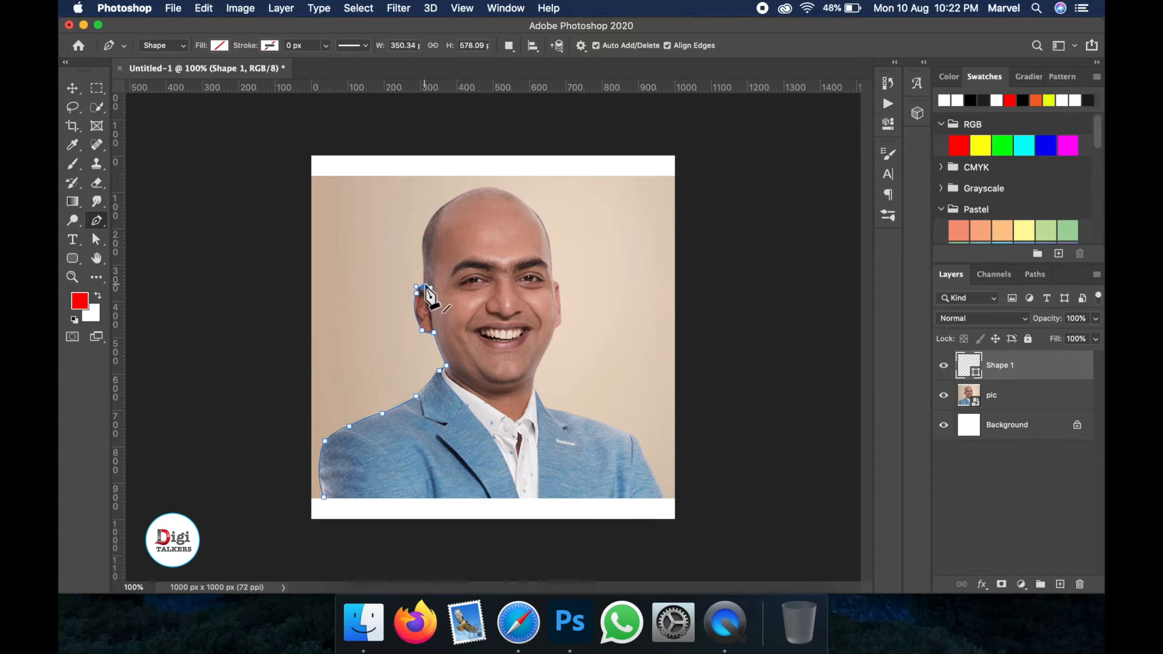
left_click(424, 257)
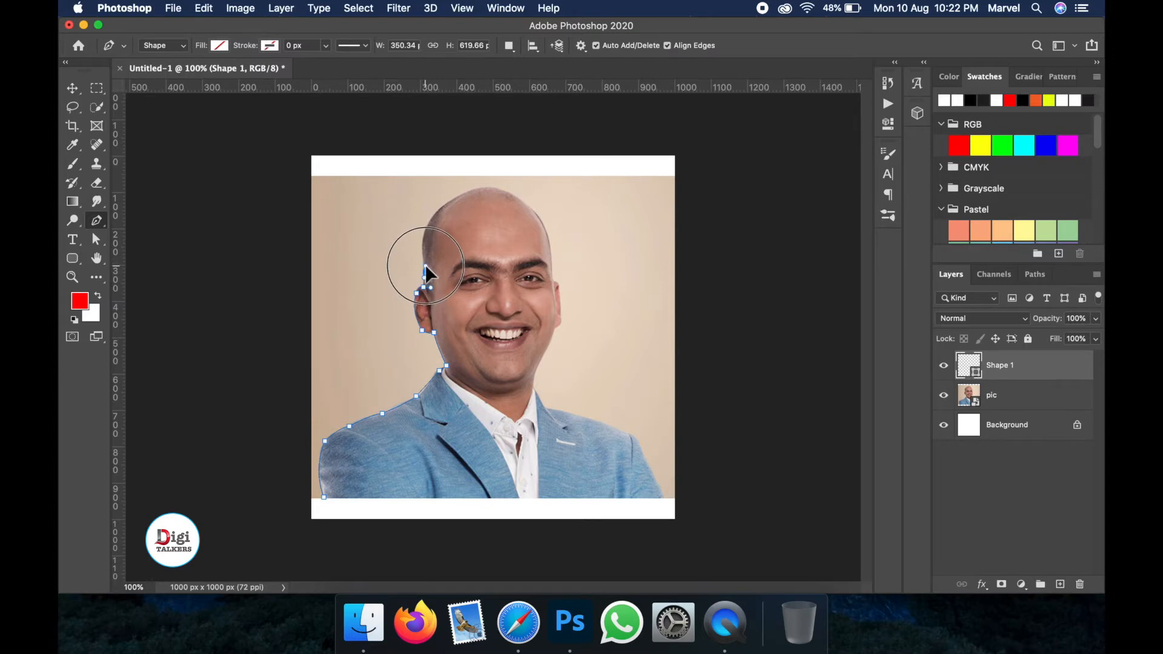
mouse_move(424, 256)
left_mouse_down()
mouse_move(423, 224)
mouse_move(433, 238)
left_mouse_up()
key("super+z")
key("super+z")
key("super+z")
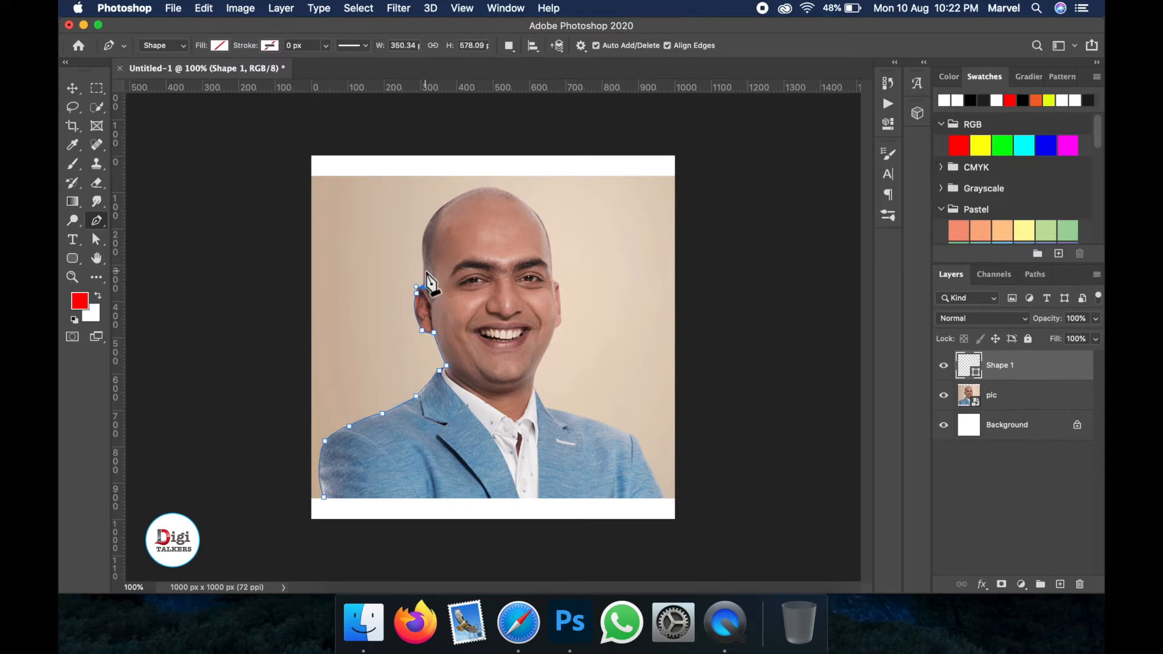
left_click(425, 263)
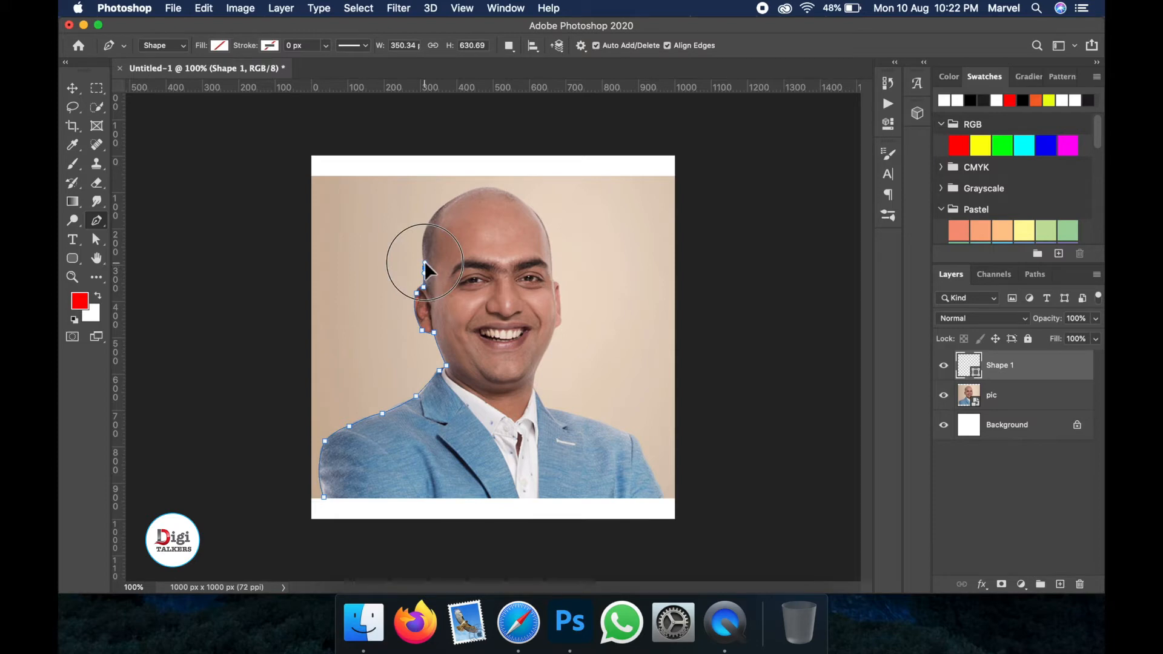
left_click(423, 240)
left_click_drag(425, 241, 426, 237)
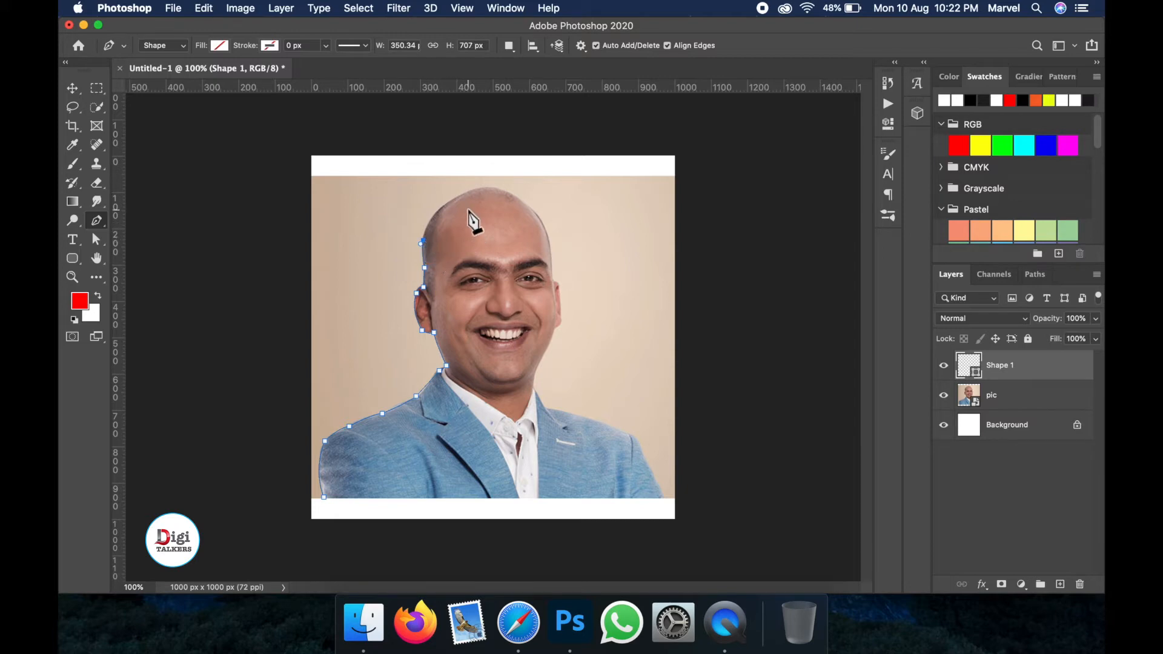
- Continue the Pen path over the crown of the head with curved anchors
left_click(443, 207)
left_click_drag(448, 208, 446, 208)
left_click(442, 207, "alt")
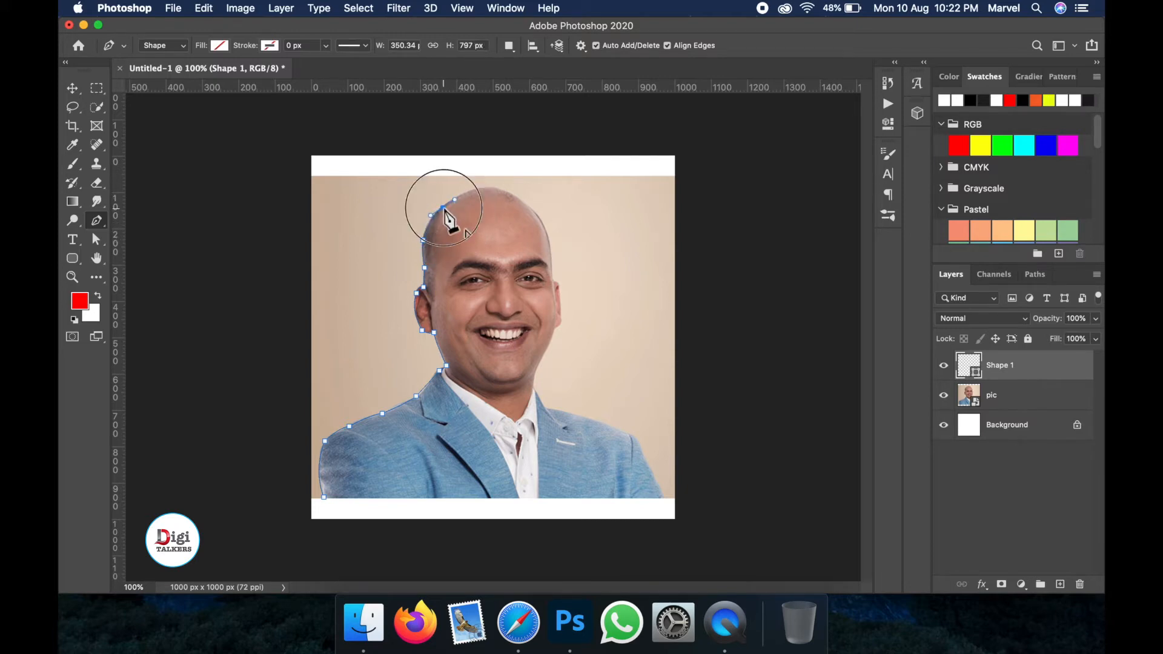
left_click(465, 192)
left_click_drag(470, 193, 475, 193)
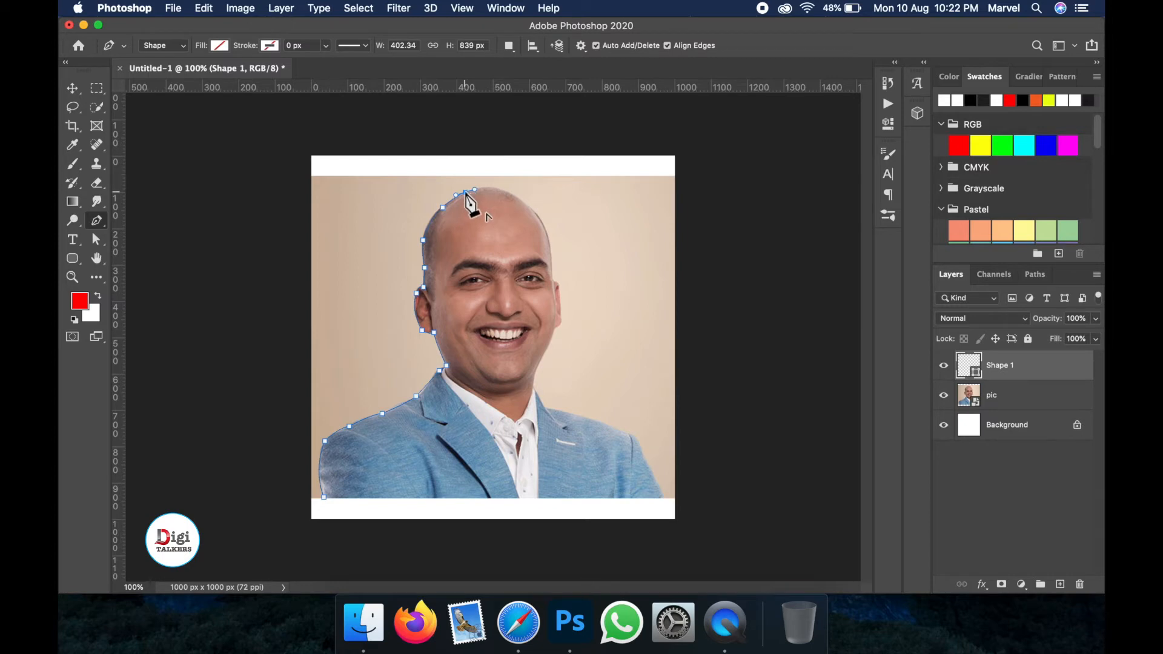
left_click_drag(491, 188, 499, 189)
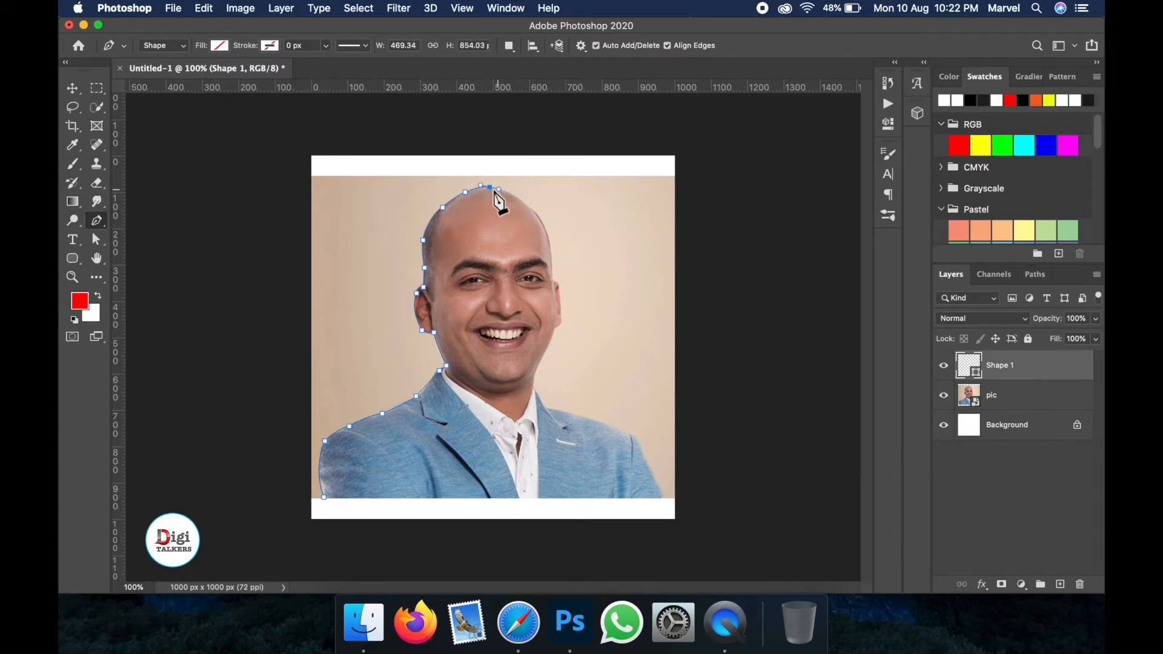
left_click_drag(518, 194, 523, 204)
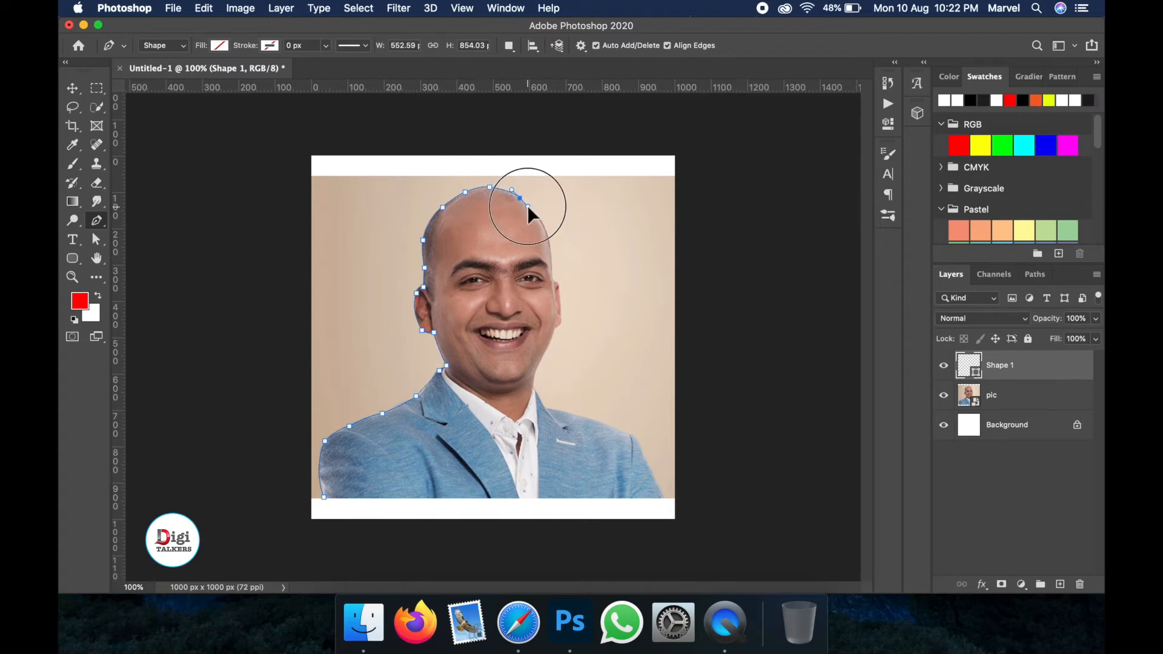
- Extend the path down the right side of the head to the right ear
left_click(527, 206)
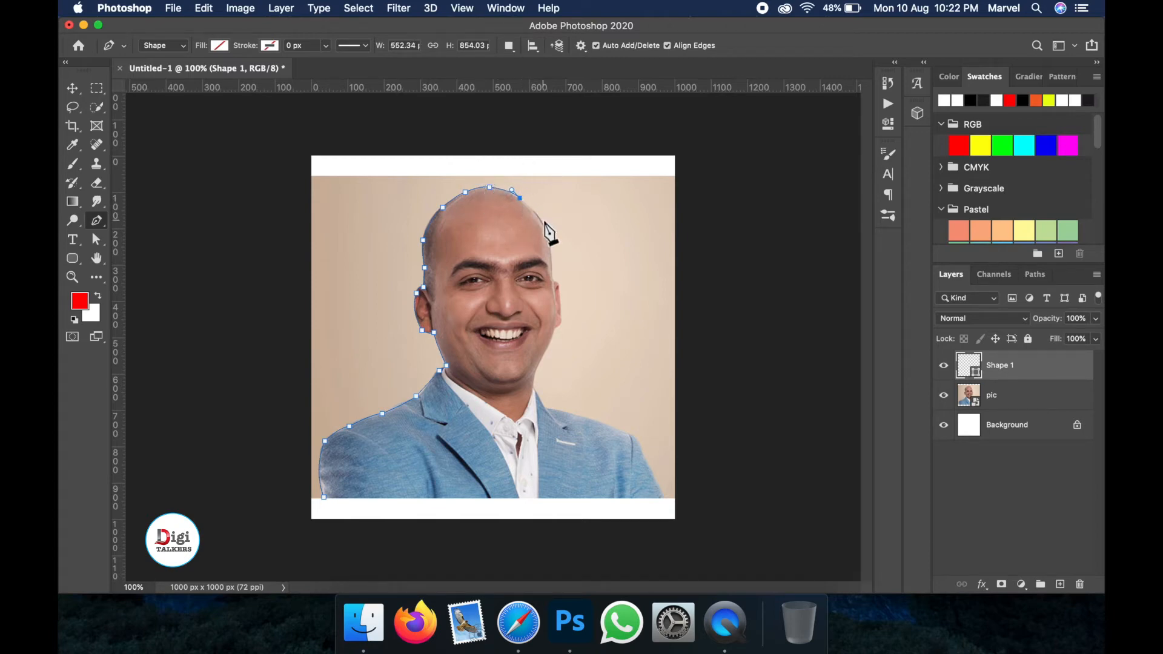
left_click(542, 221)
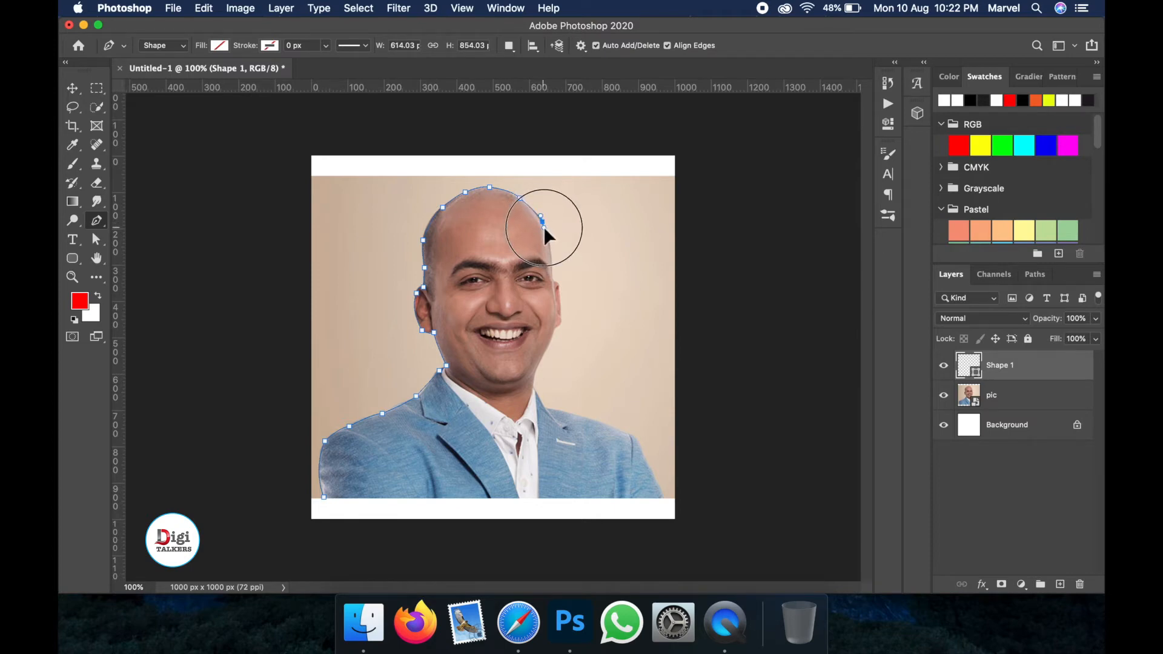
left_click(545, 229)
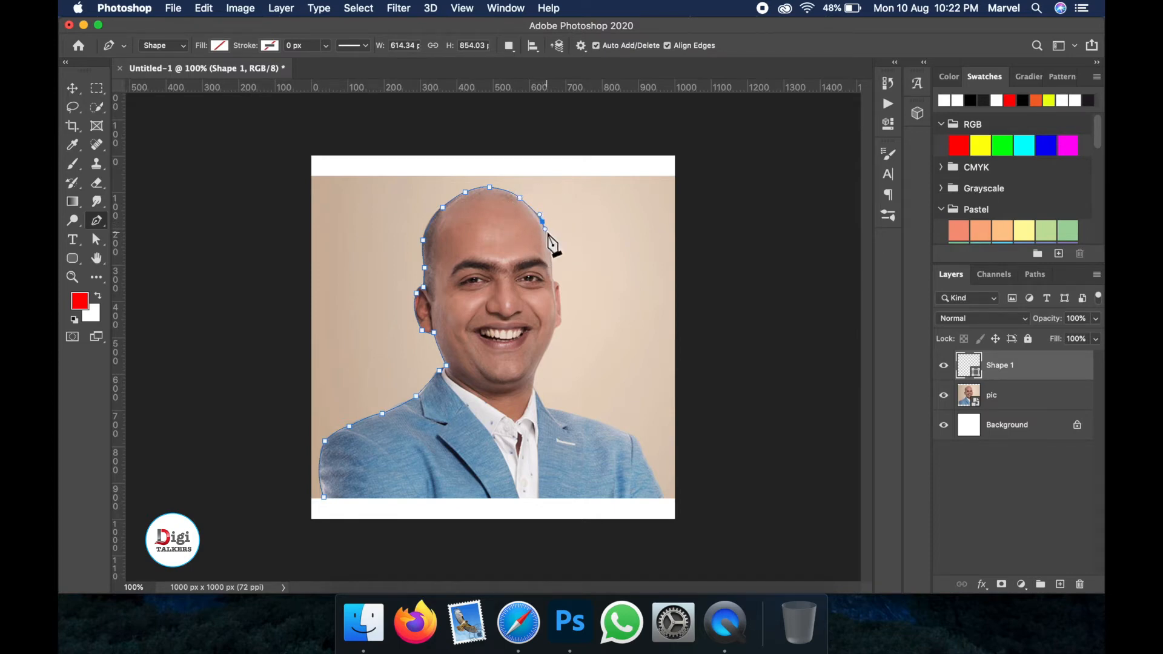
left_click(542, 221, "alt")
left_click_drag(554, 255, 556, 295)
left_click(553, 272, "alt")
left_click_drag(557, 293, 556, 287)
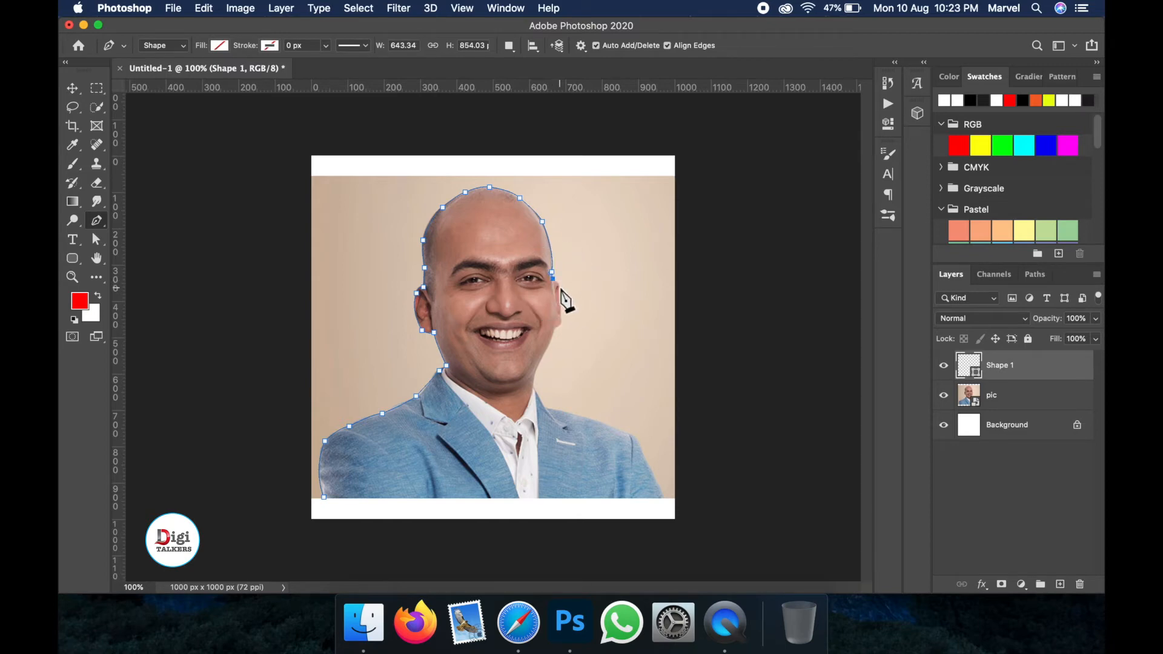
- Trace around the right ear and jaw down the neck to the shoulder, undoing one misplaced anchor
left_click_drag(558, 289, 562, 318)
left_click_drag(563, 319, 554, 340)
left_click(560, 323, "alt")
mouse_move(535, 371)
left_mouse_down()
mouse_move(546, 371)
mouse_move(533, 381)
left_mouse_up()
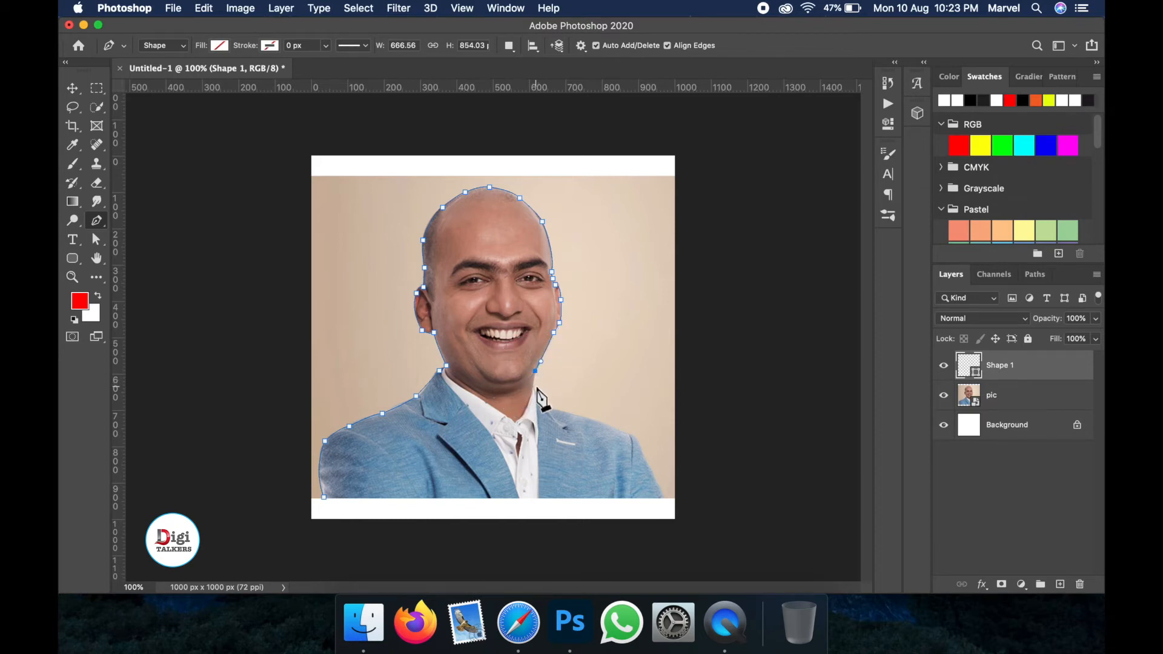
mouse_move(536, 386)
left_mouse_down()
mouse_move(545, 401)
mouse_move(537, 395)
left_mouse_up()
key("super+z")
left_click(534, 386, "alt")
left_click_drag(545, 408, 583, 419)
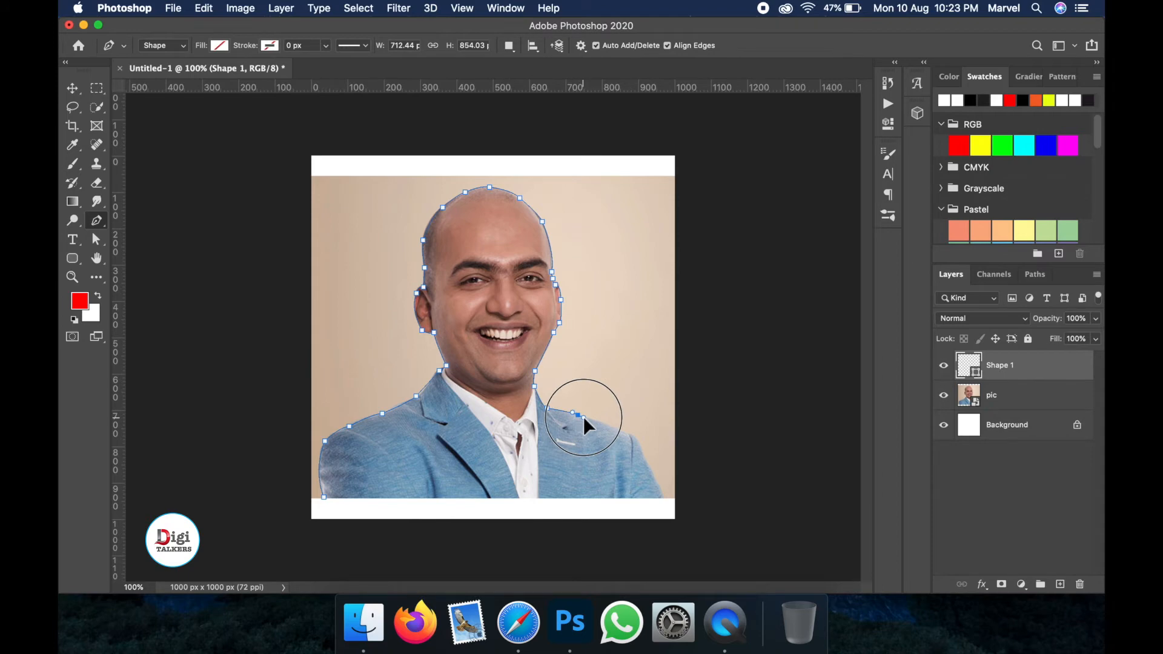
- Trace along the right shoulder to the jacket's bottom-right corner and close the path at the starting anchor
left_click(578, 416, "alt")
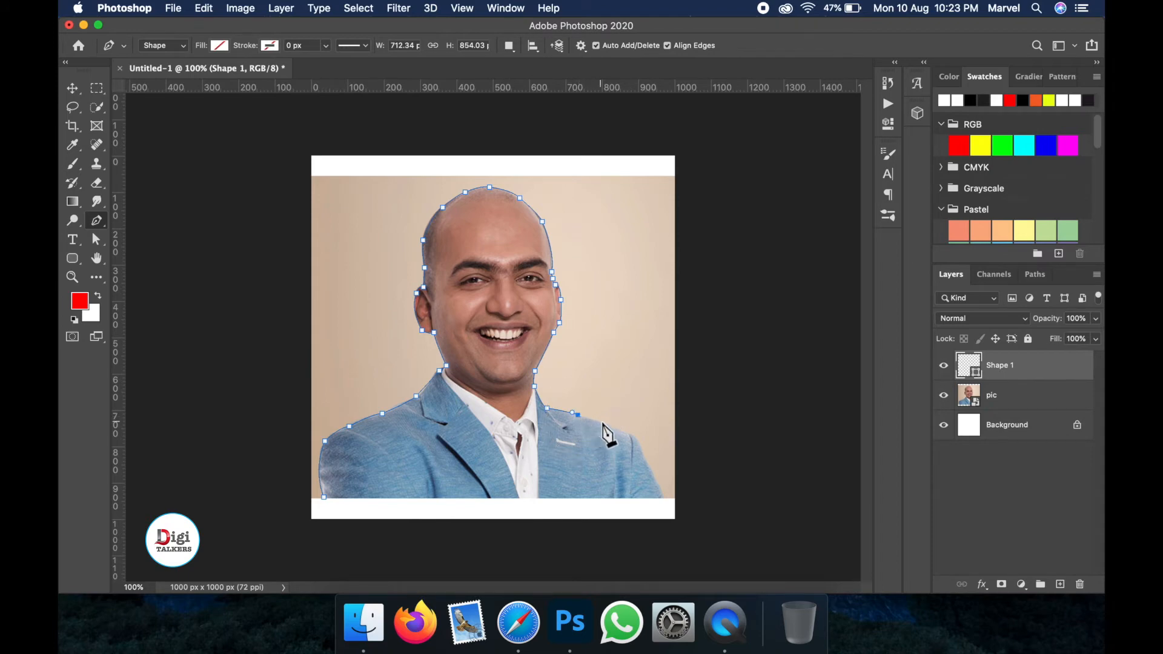
left_click_drag(628, 433, 636, 435)
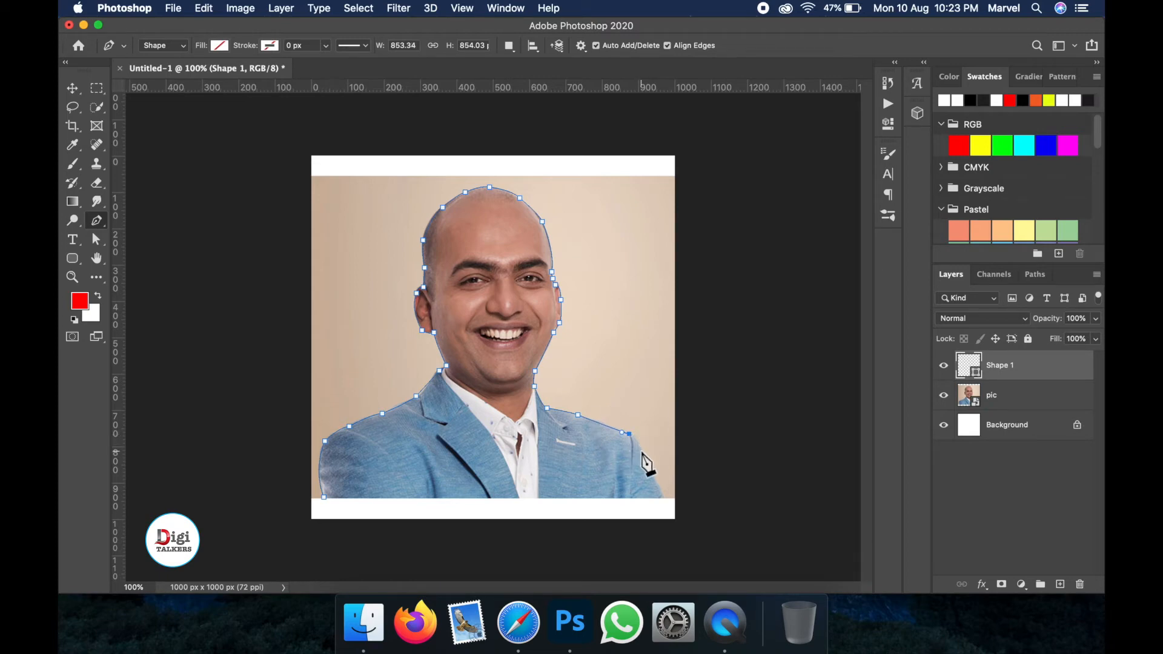
left_click_drag(643, 452, 647, 472)
left_click(643, 451, "alt")
left_click(662, 497)
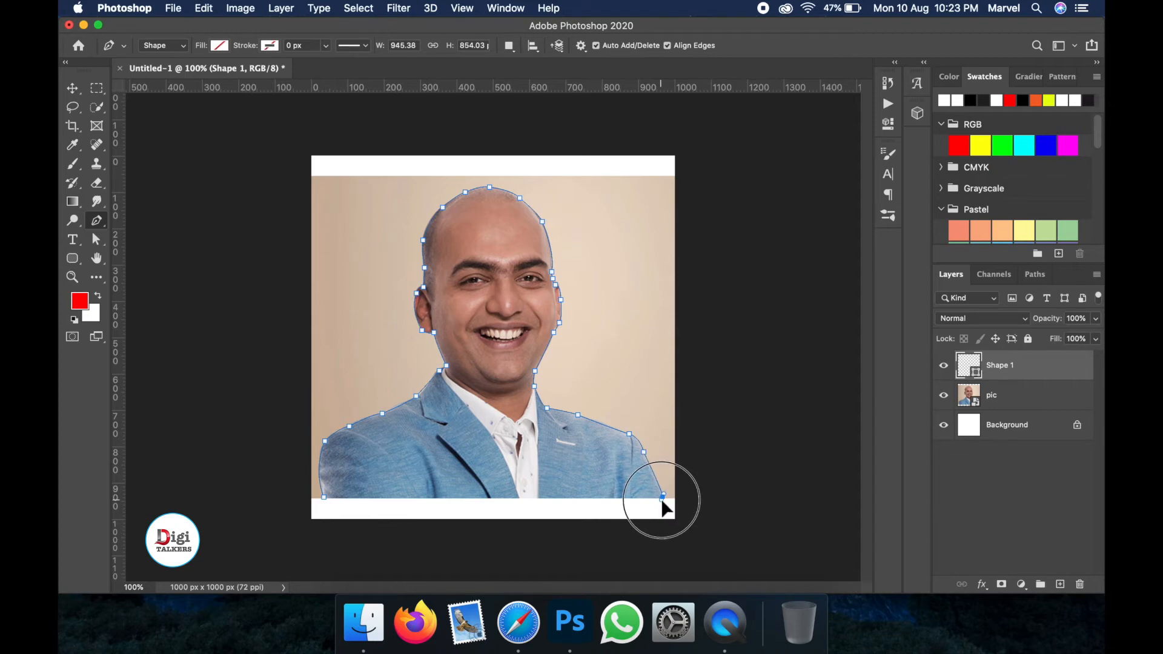
right_click(665, 498)
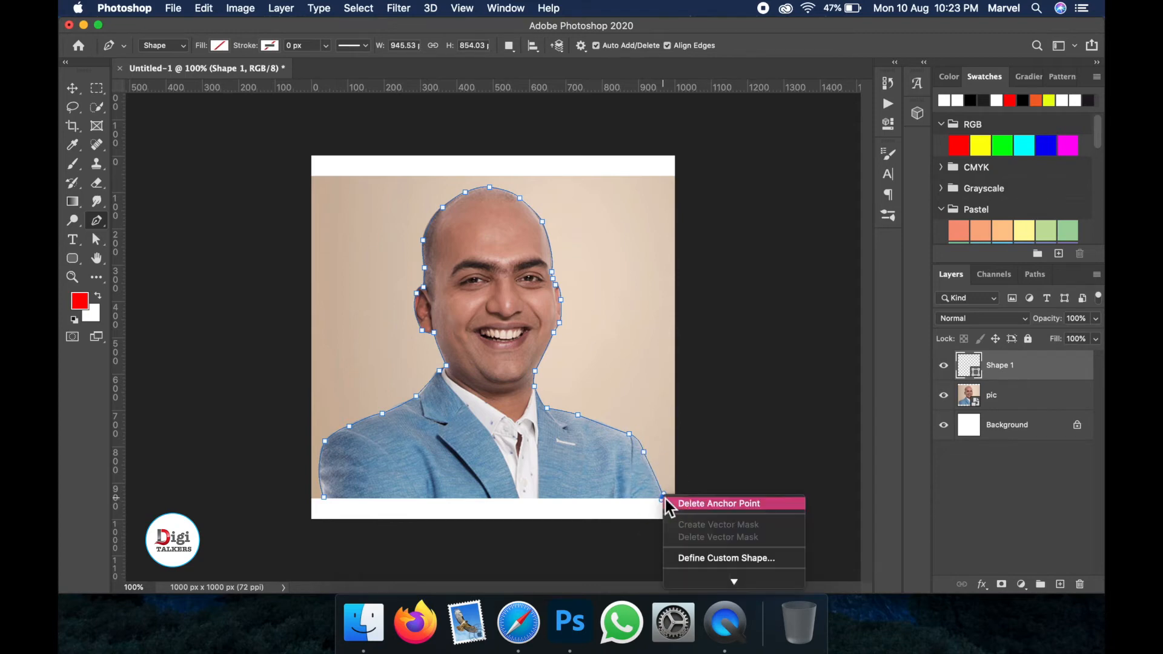
left_click(650, 482)
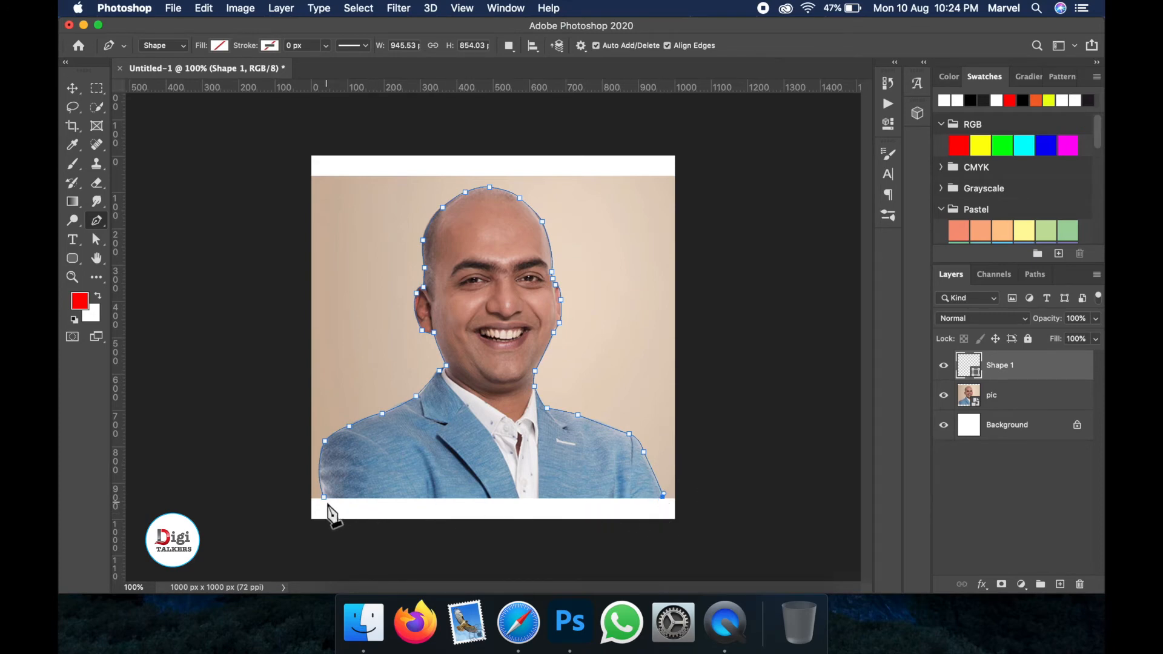
left_click(325, 497)
key("super+z")
left_click(325, 498)
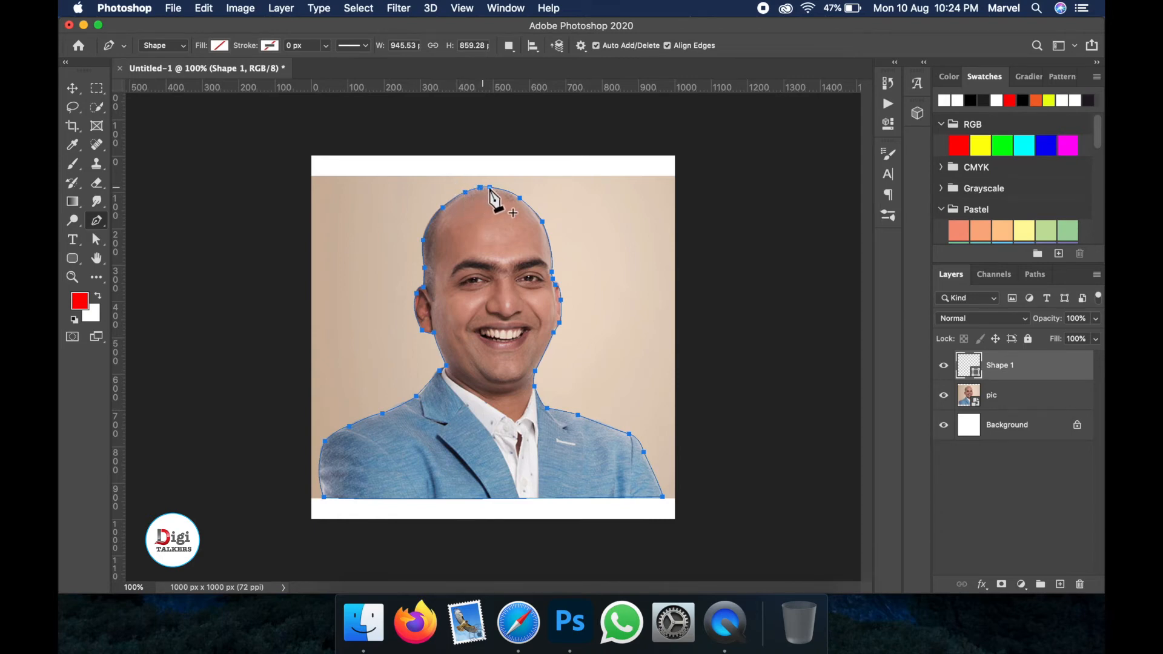
- Convert the closed path into a selection with a 0 pixel feather radius and hide the Shape 1 layer
right_click(504, 191)
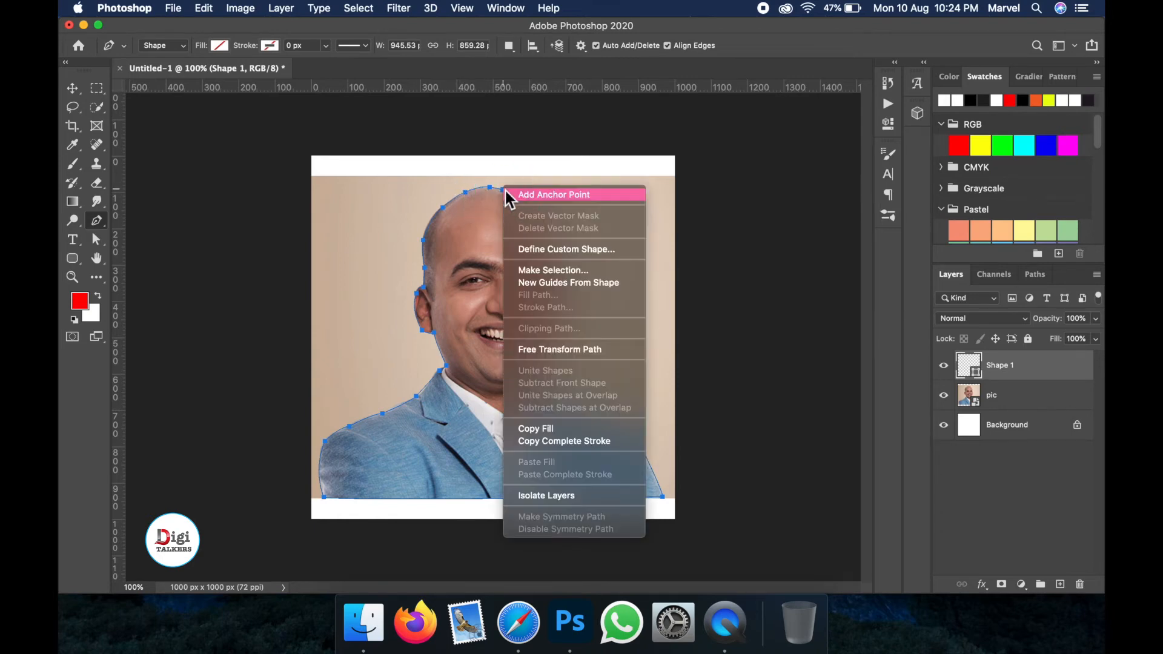
left_click(551, 270)
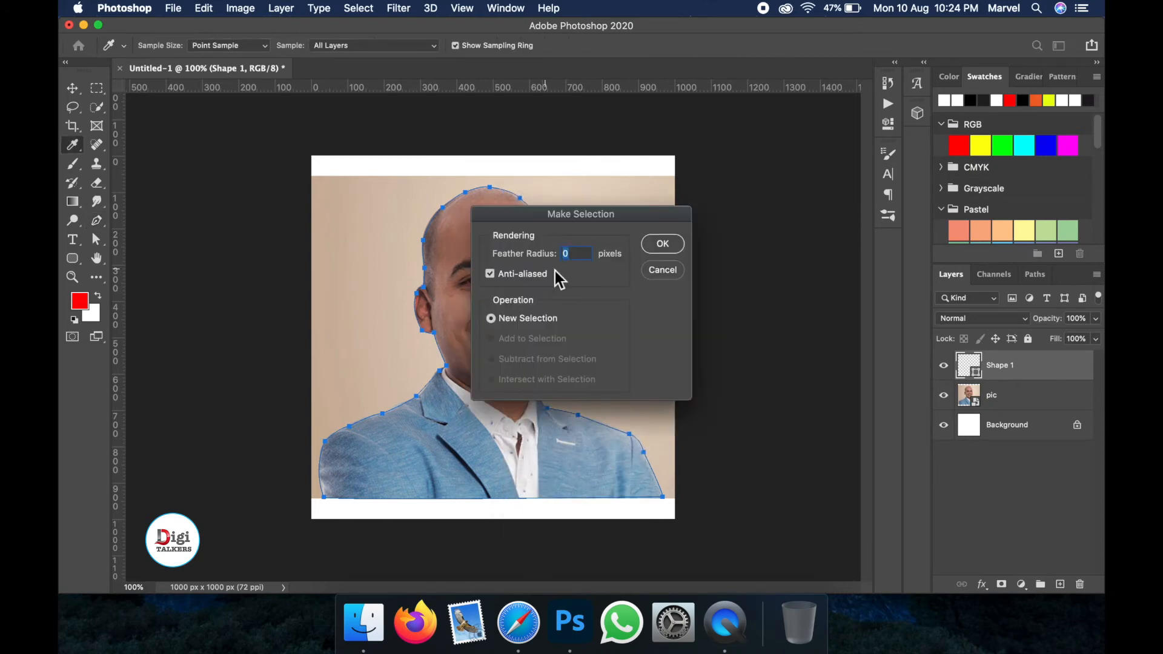
left_click(663, 245)
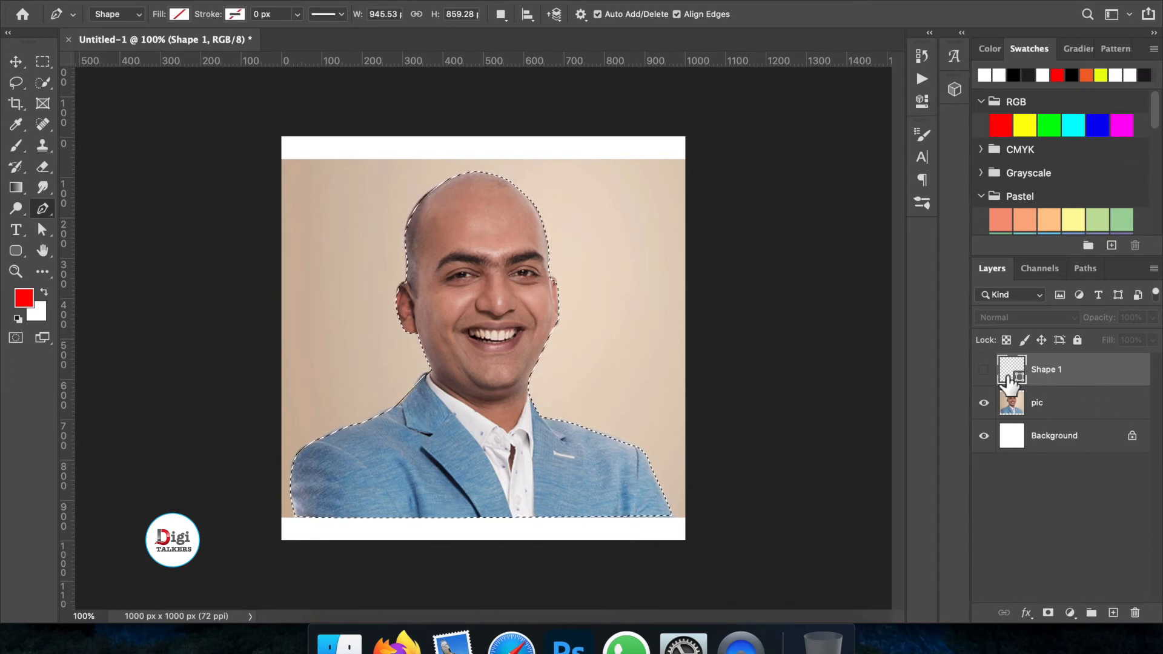
left_click(984, 369)
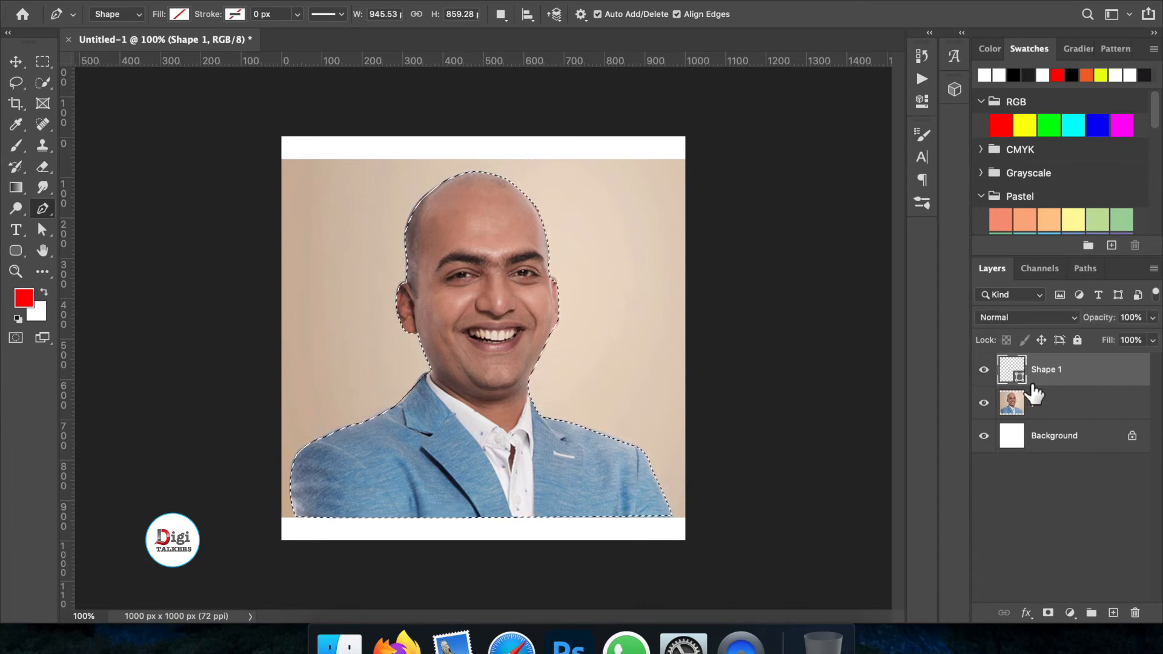
left_click(983, 370)
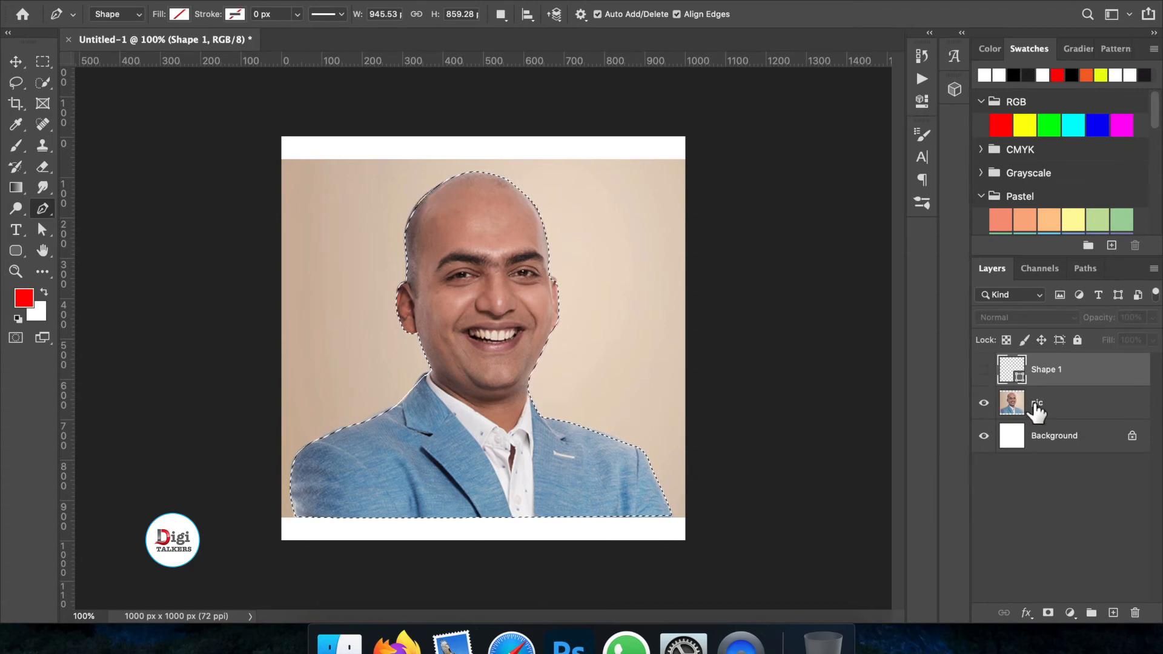
left_click(1037, 407)
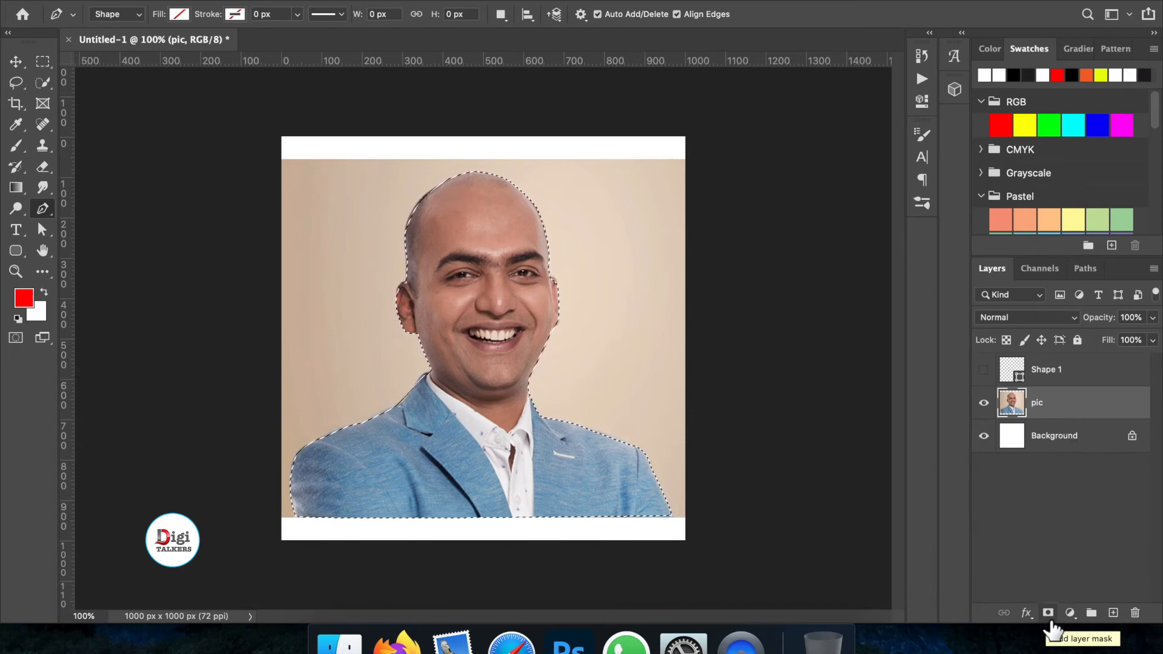
left_click(1048, 613)
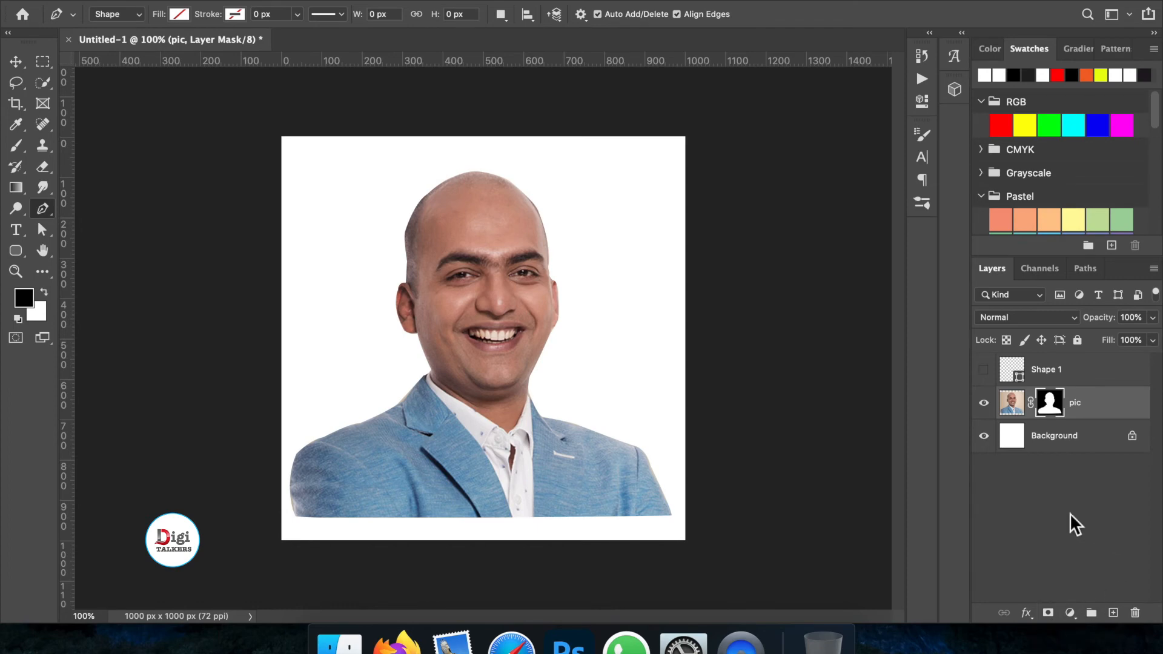
left_click(984, 436)
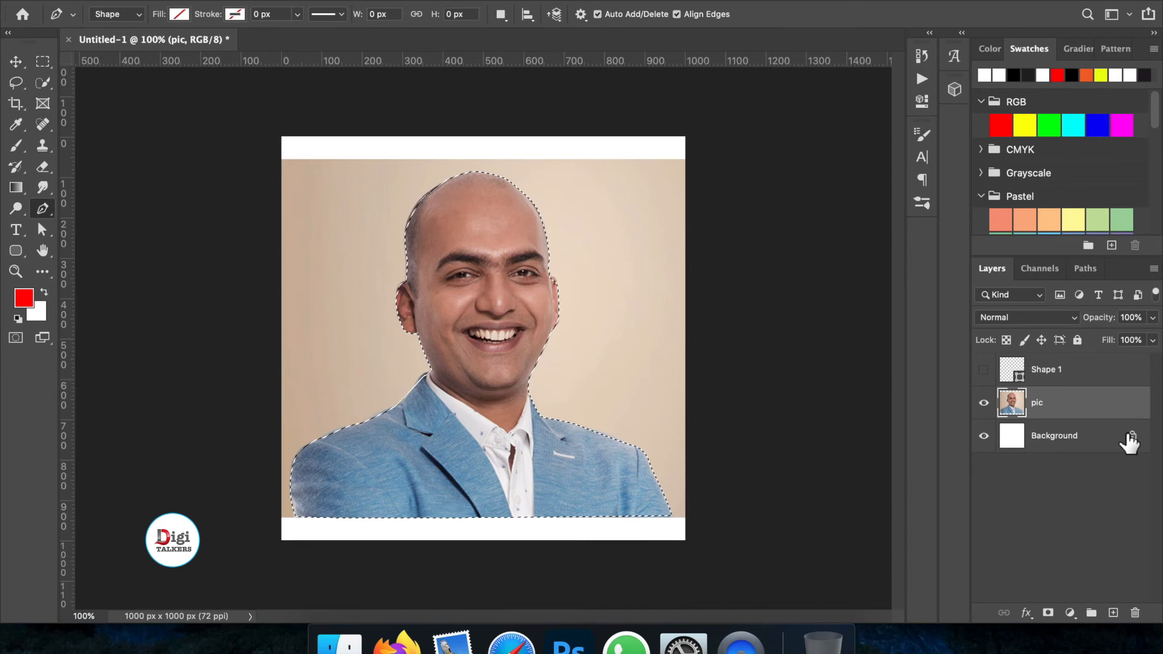
- Undo the layer mask, delete the selected person area from the pic layer, and deselect
key("super+z")
key("Delete")
key("ctrl+d")
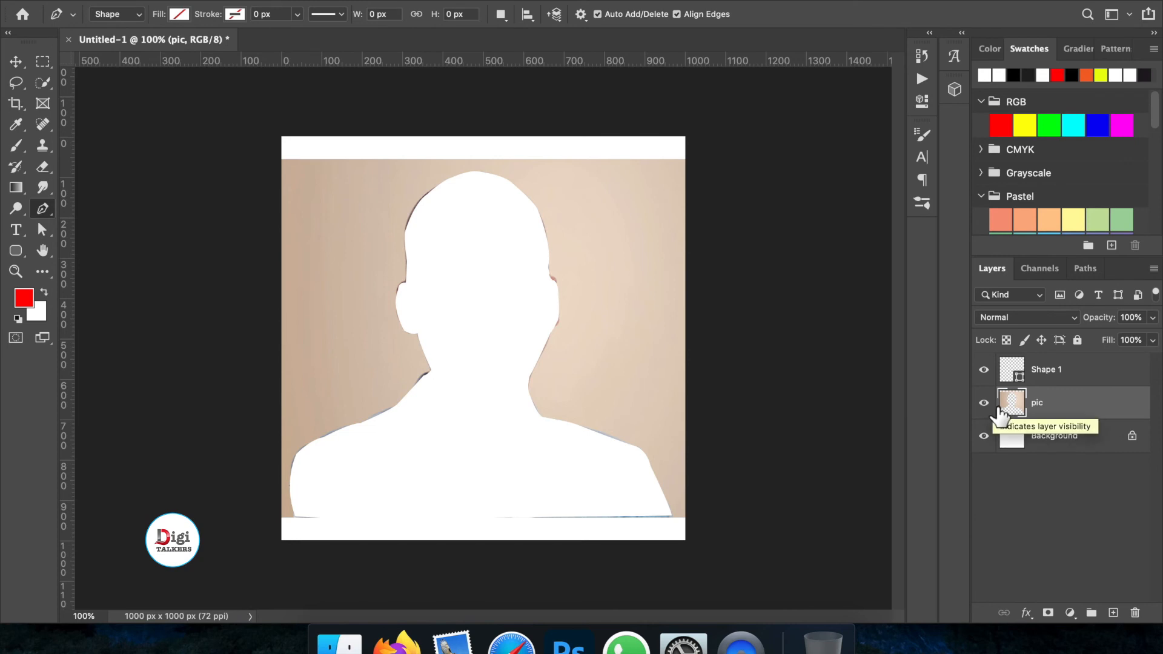
- Hide the pic layer so only the cut-out person layer shows
left_click(983, 404)
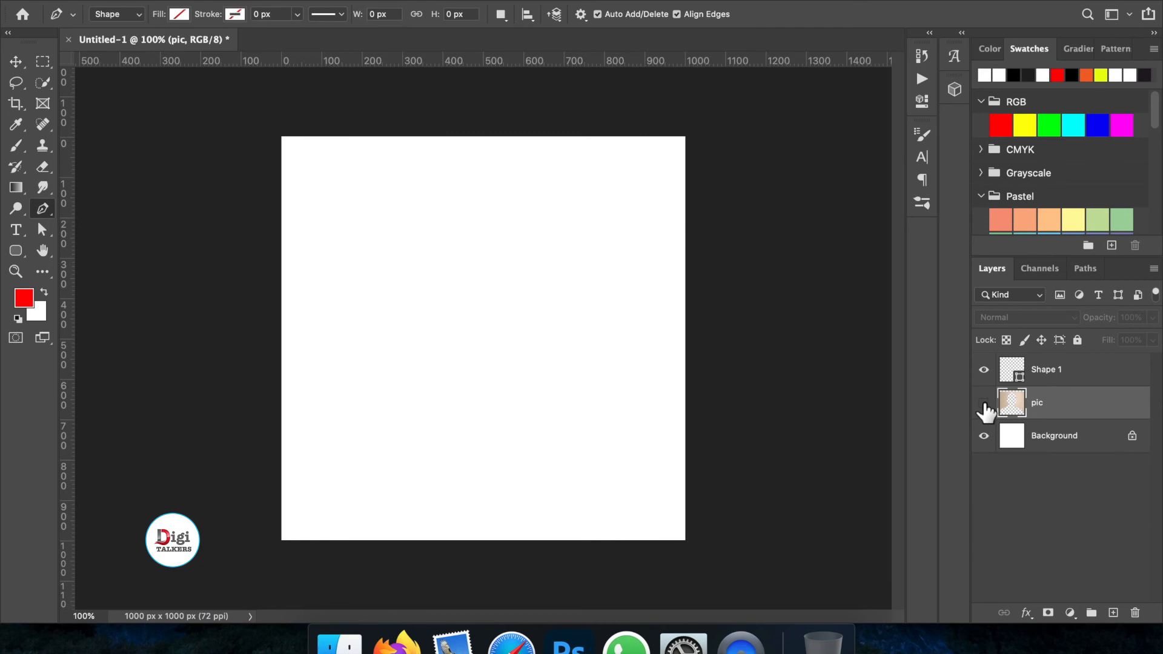
left_click(984, 402)
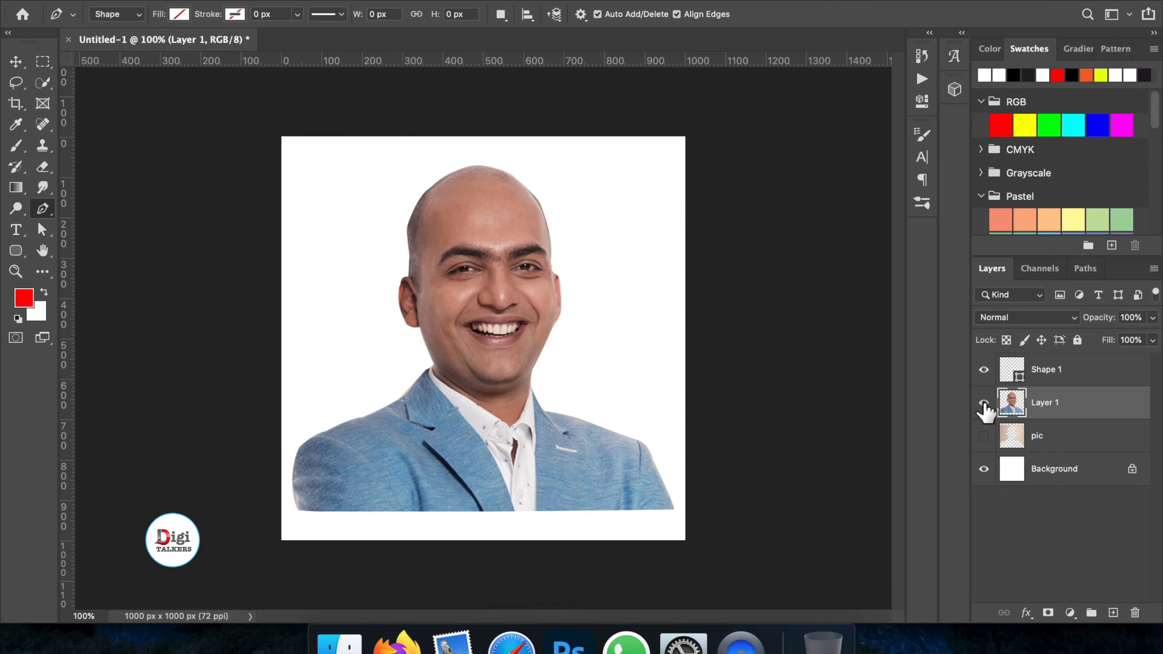
- Scale the Layer 1 cut-out up to about 110% so it fills the canvas
left_click(16, 61)
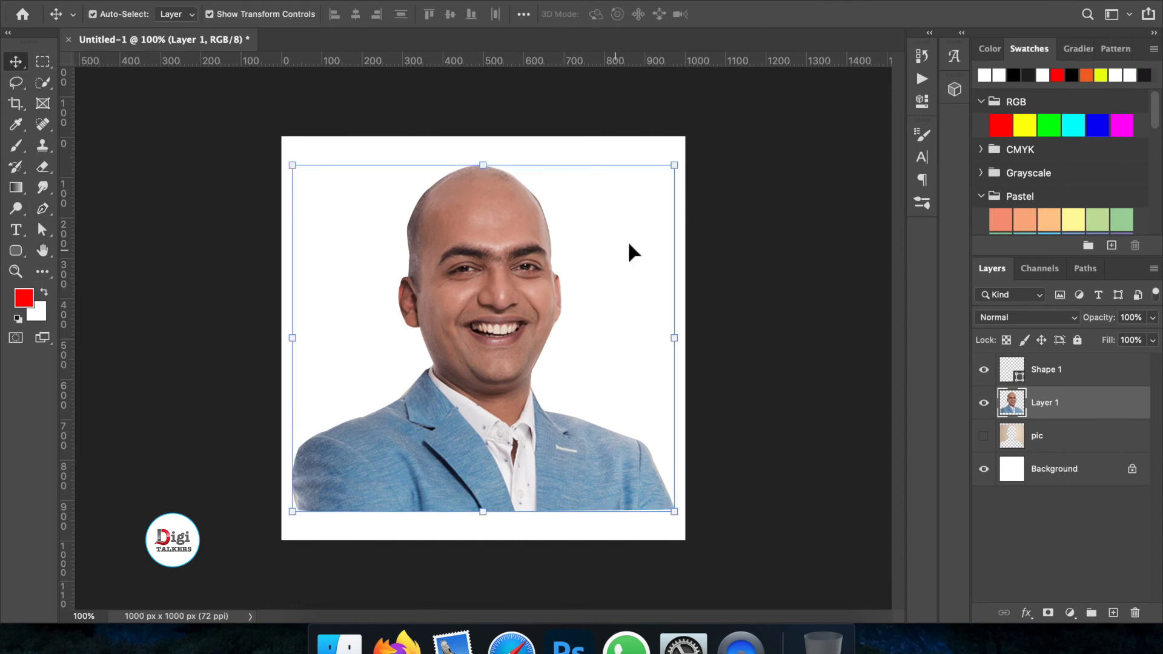
left_click_drag(675, 173, 696, 156)
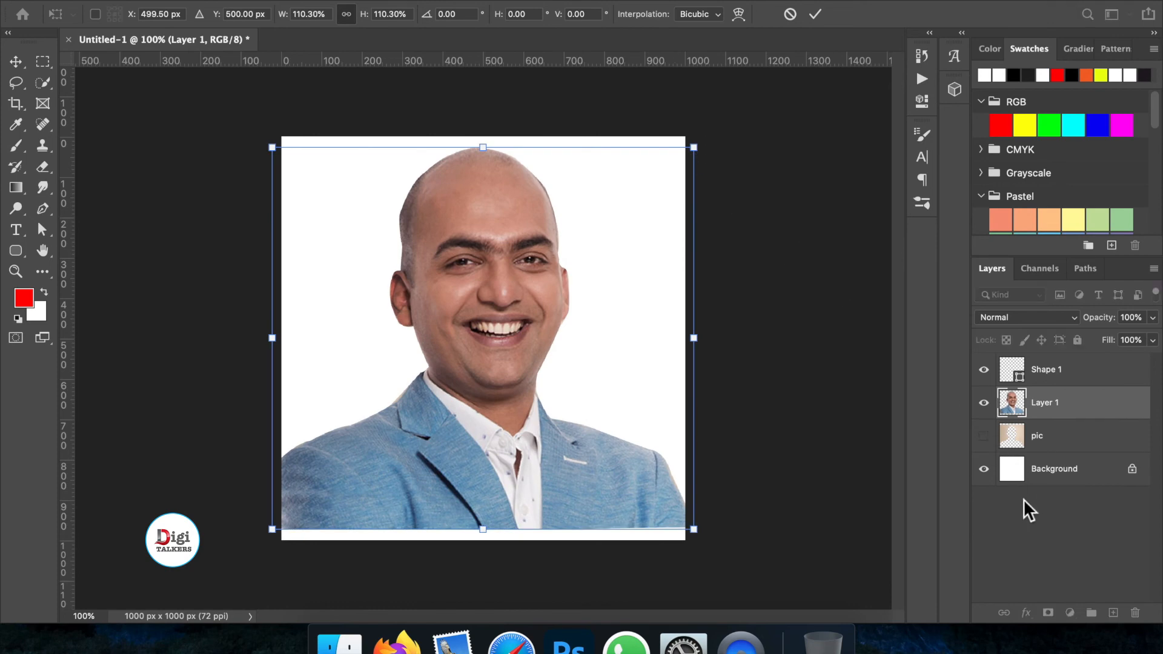
- Hide the Background layer to show transparency and commit the transform
left_click(984, 470)
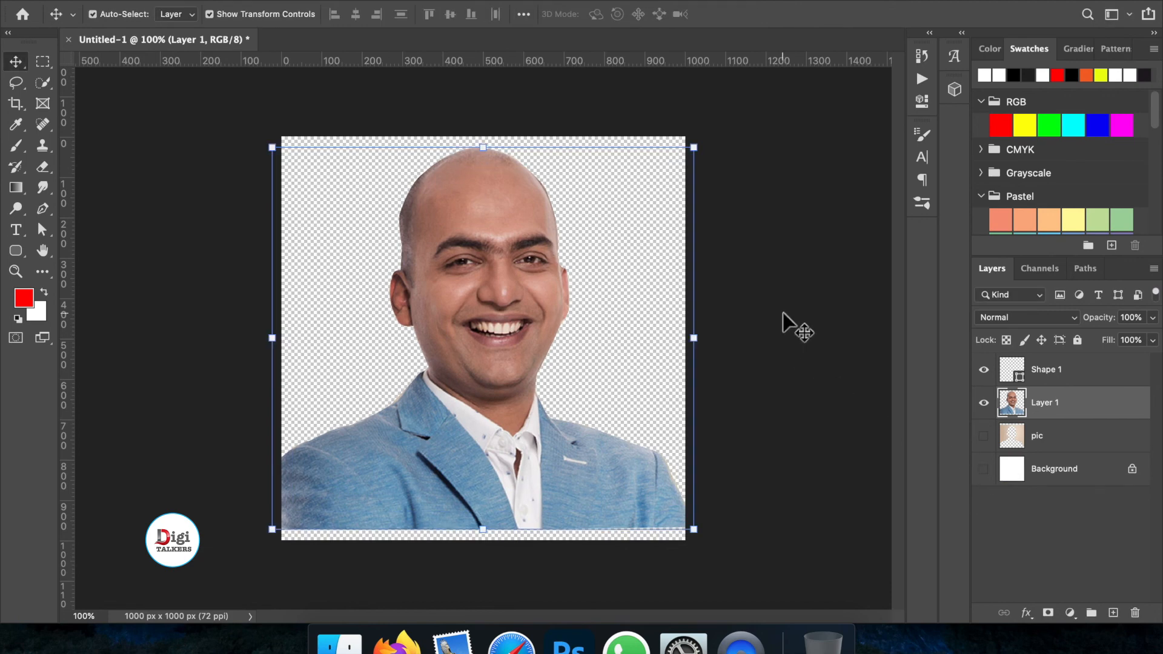
left_click(785, 327)
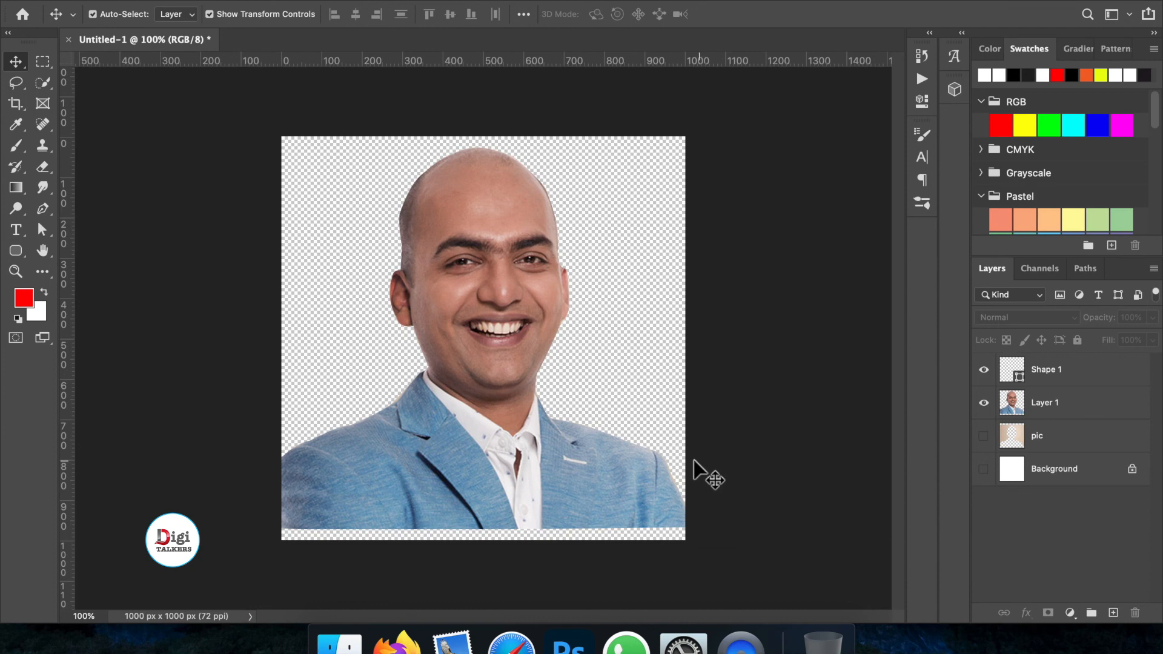